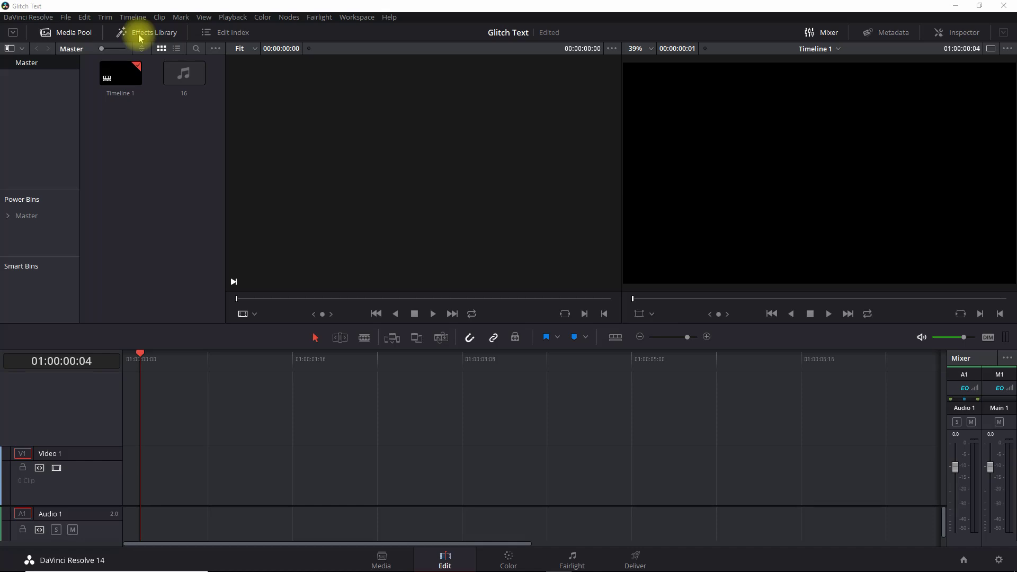
# - Place a Text title on Video 1 and trim its end to about 00:21
pyautogui.click(140, 36)
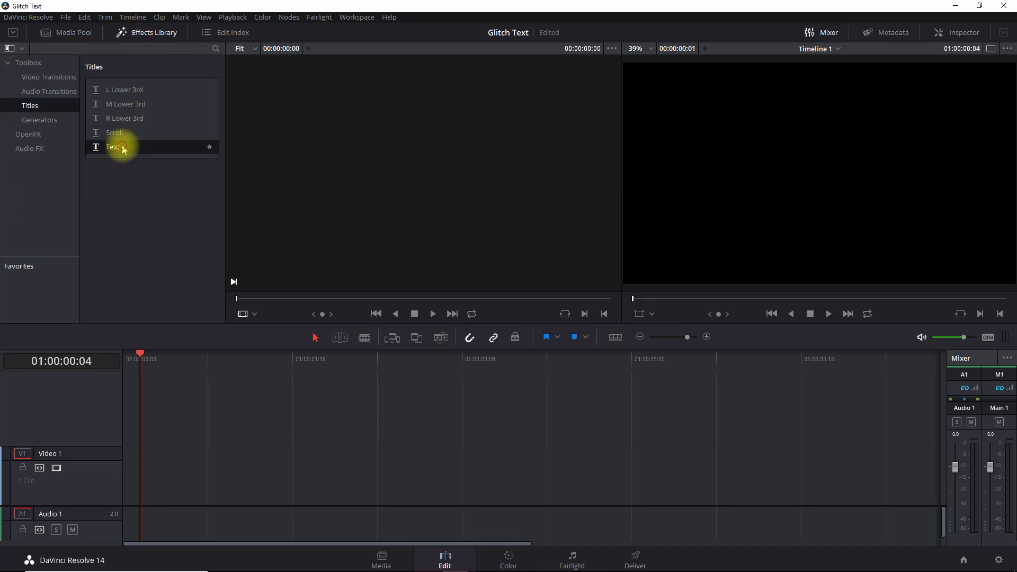
pyautogui.moveTo(118, 146); pyautogui.dragTo(163, 485)
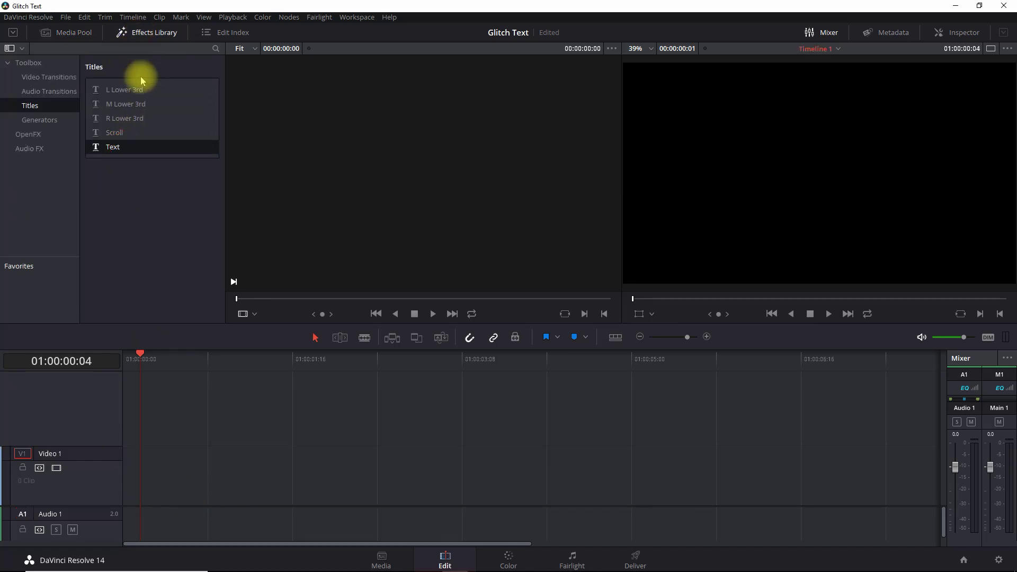
pyautogui.moveTo(113, 150); pyautogui.dragTo(129, 481)
pyautogui.press('Down')
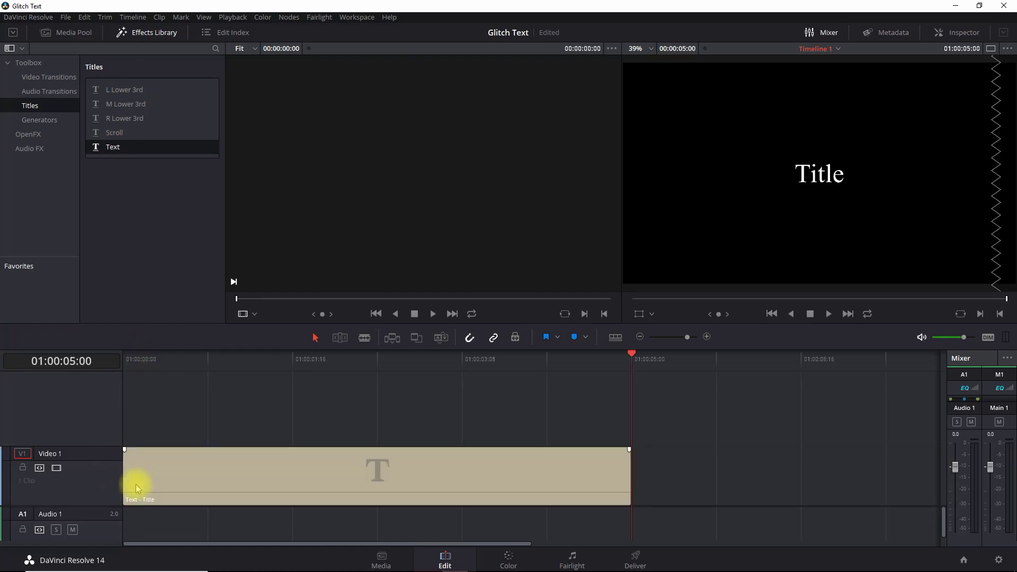
pyautogui.moveTo(628, 472); pyautogui.dragTo(220, 444)
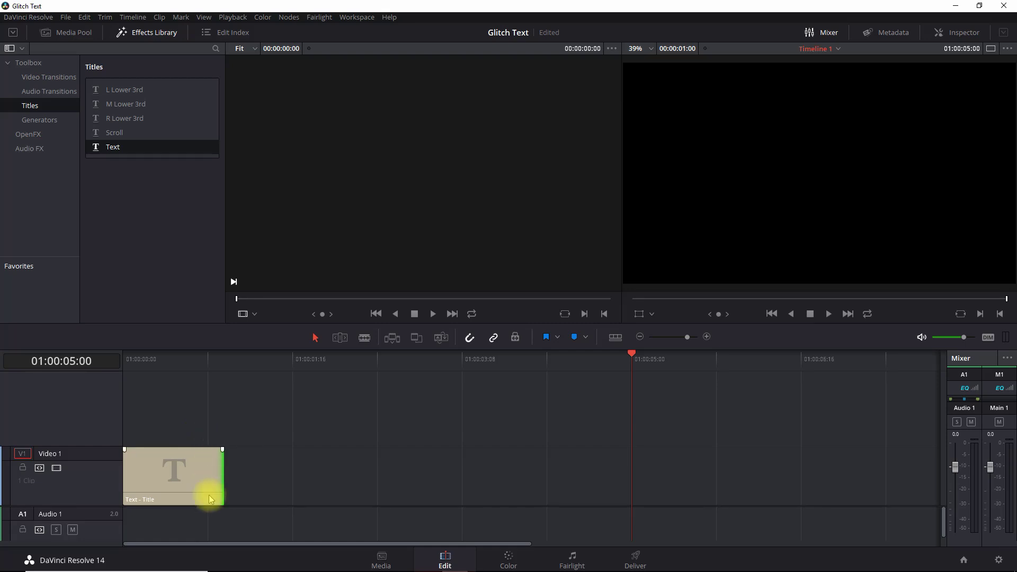
pyautogui.click(154, 466)
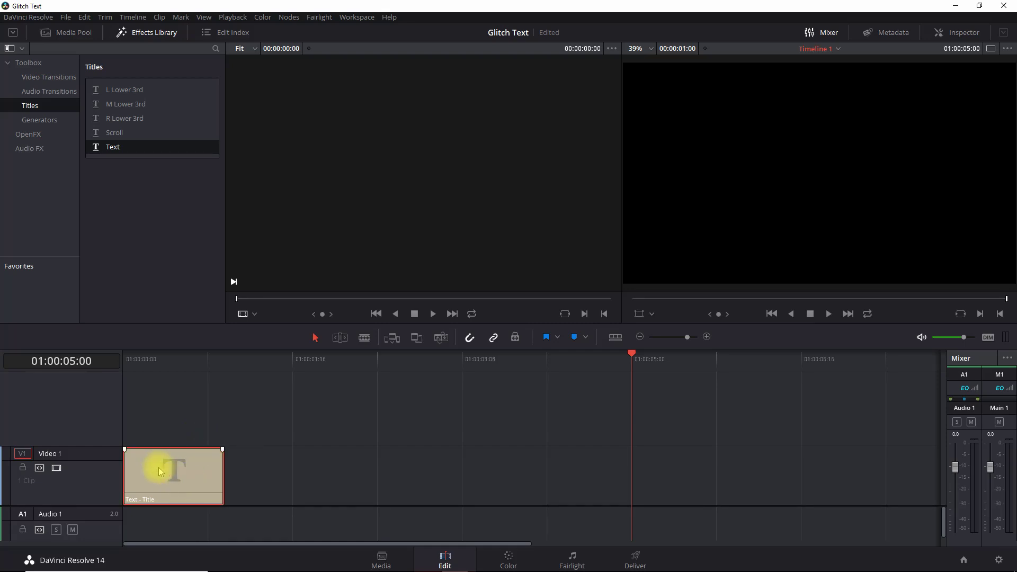
# - Change the title text to GLITCH, in Segoe UI at size 163
pyautogui.click(959, 32)
pyautogui.doubleClick(824, 122)
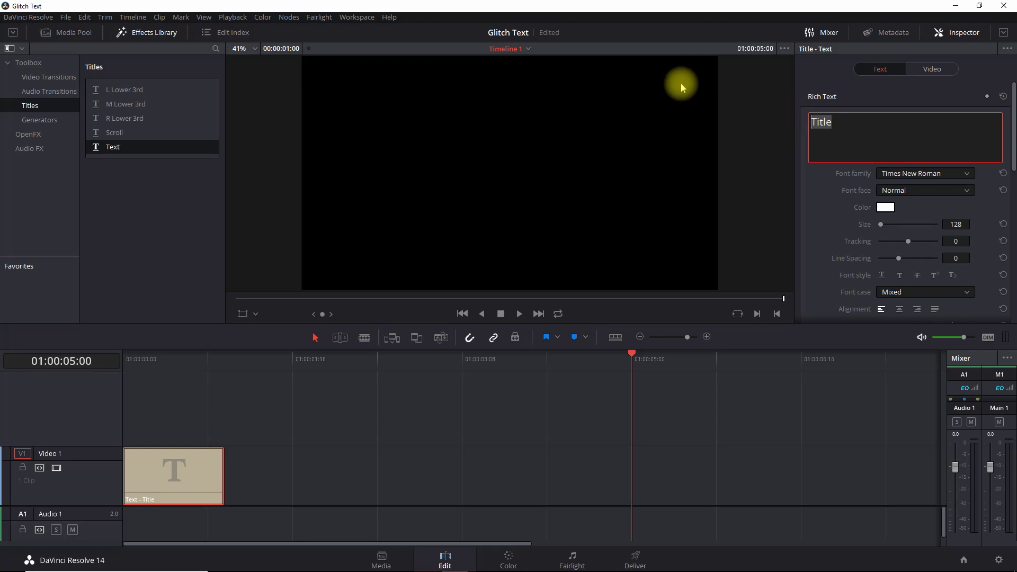
pyautogui.write('GLITCH')
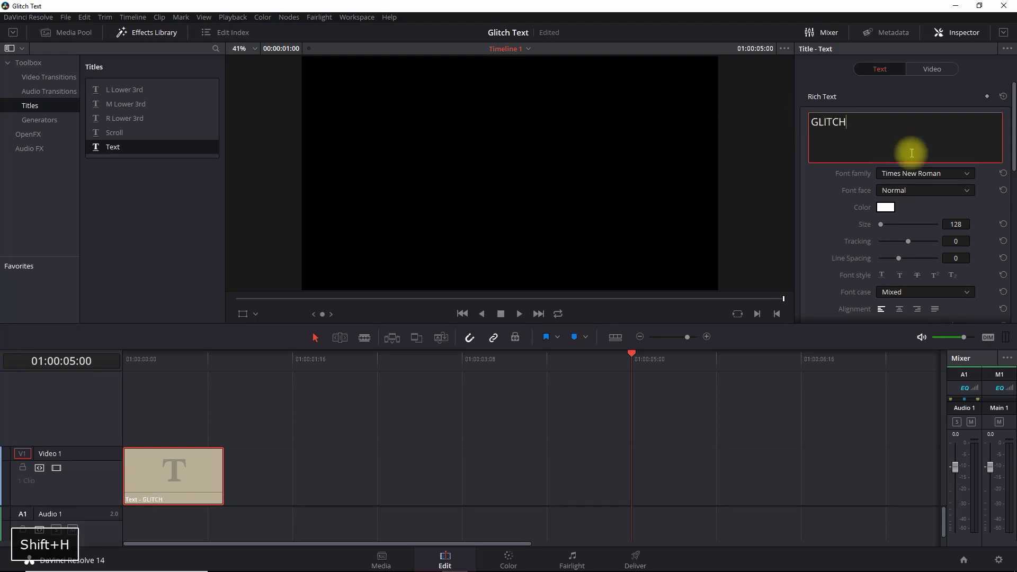
pyautogui.click(909, 174)
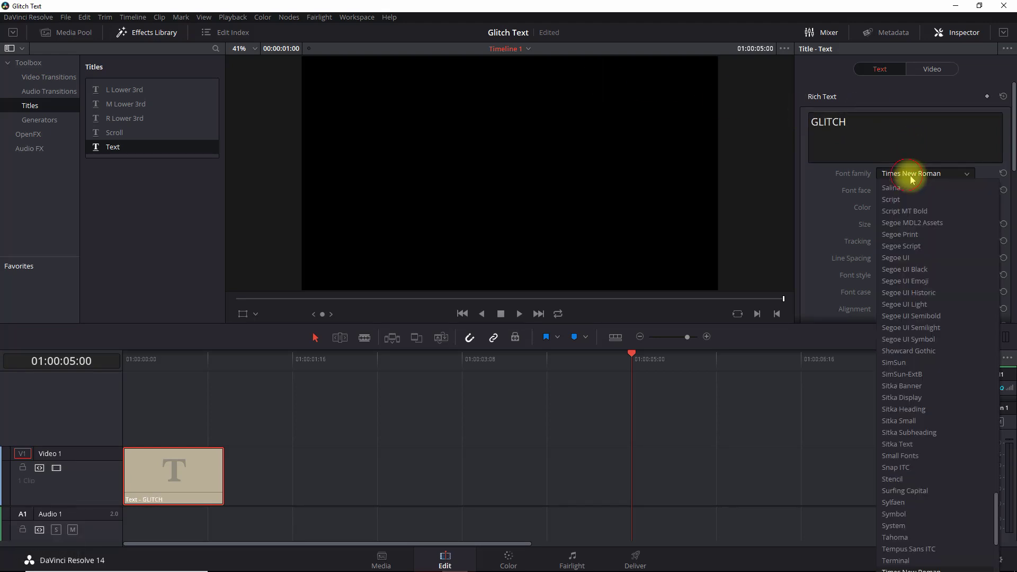
pyautogui.click(917, 259)
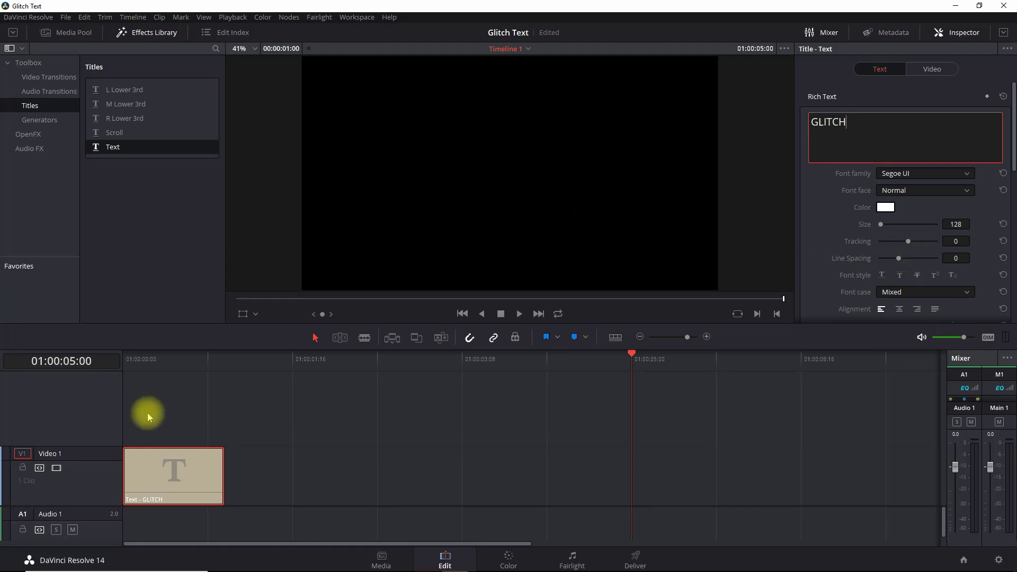
pyautogui.click(161, 360)
pyautogui.moveTo(956, 223); pyautogui.dragTo(972, 223)
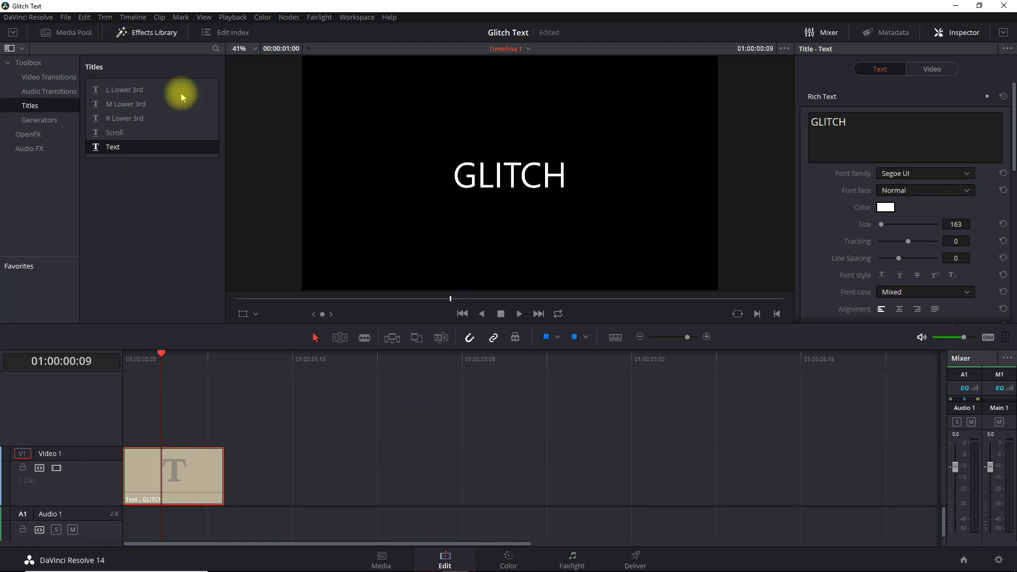
# - Make the GLITCH title a compound clip named 'glitch clip' and view it on the Color page
pyautogui.click(509, 556)
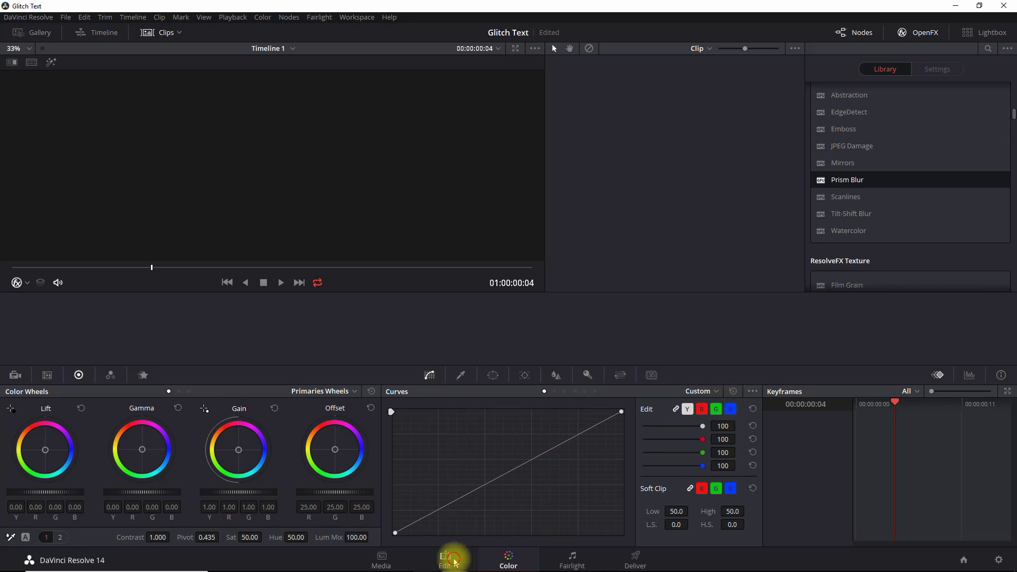
pyautogui.click(454, 560)
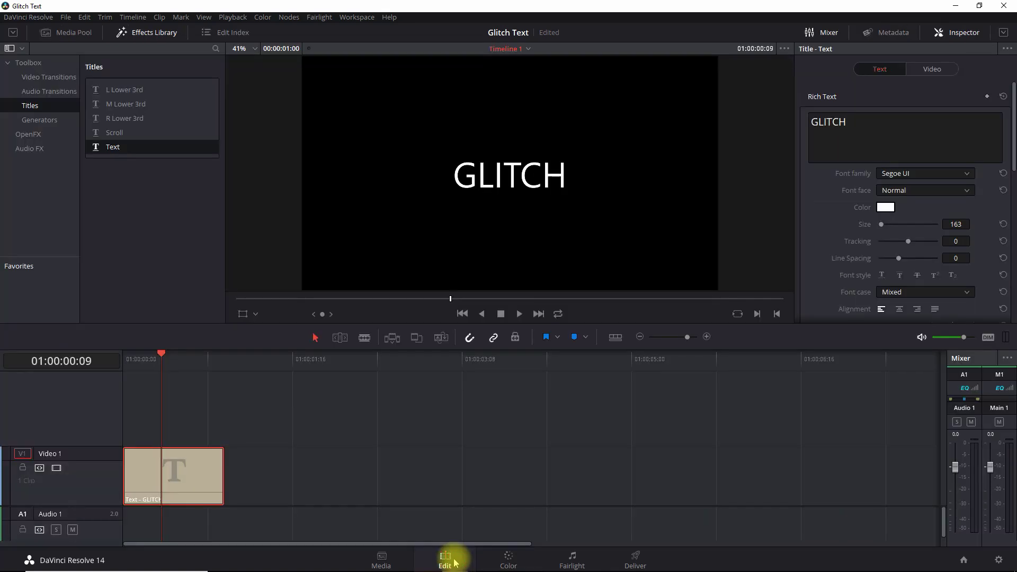
pyautogui.rightClick(184, 470)
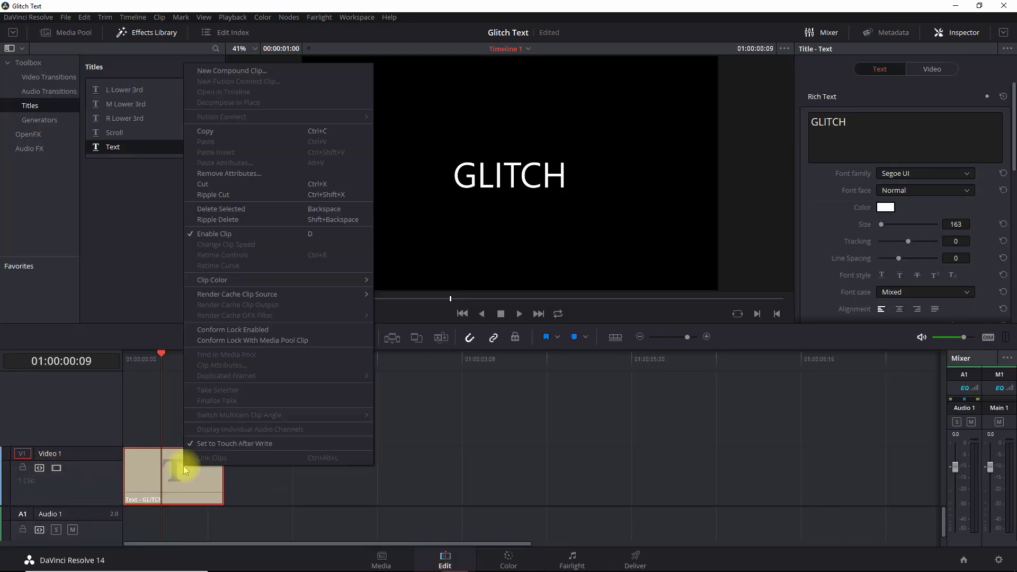
pyautogui.click(239, 76)
pyautogui.write('glit')
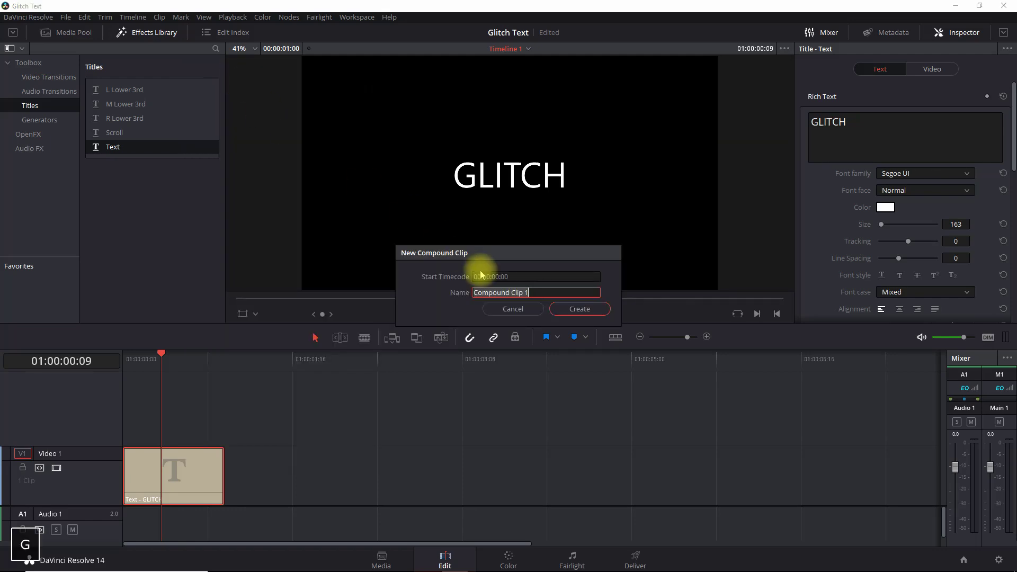
pyautogui.write('ch ')
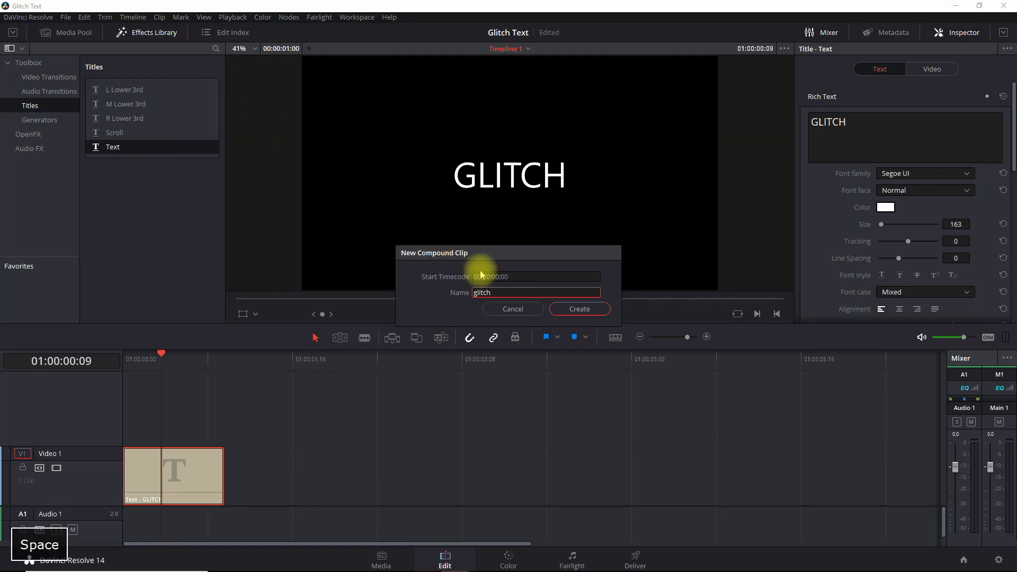
pyautogui.write('co')
pyautogui.press('BackSpace')
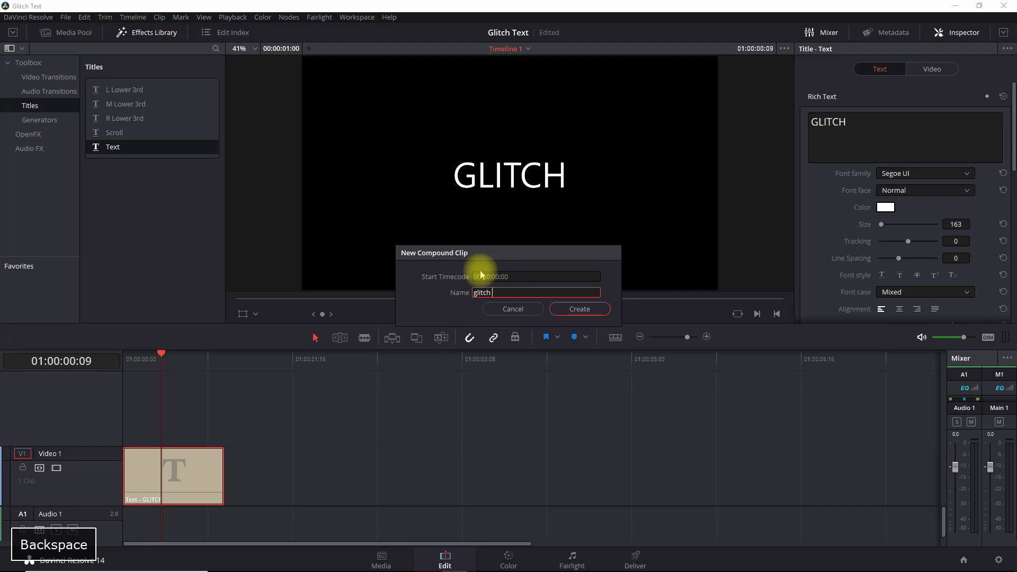
pyautogui.write('lipo')
pyautogui.press('BackSpace')
pyautogui.press('Return')
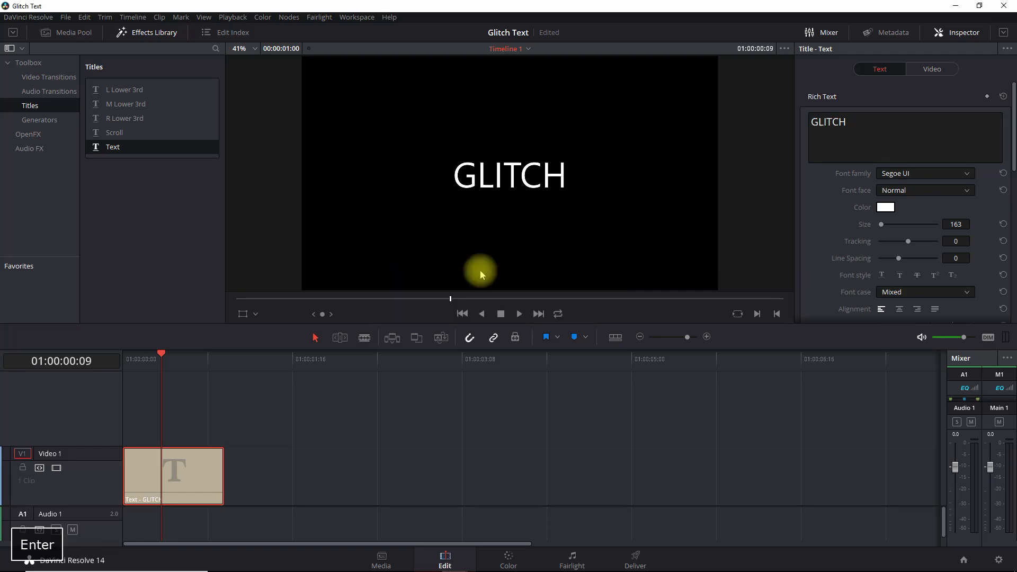
pyautogui.click(164, 476)
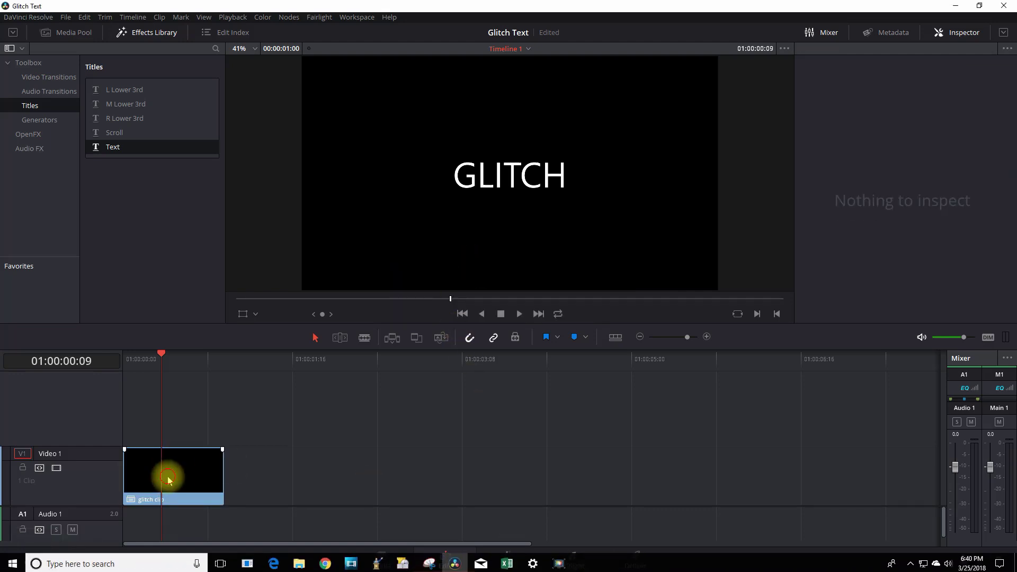
pyautogui.click(507, 553)
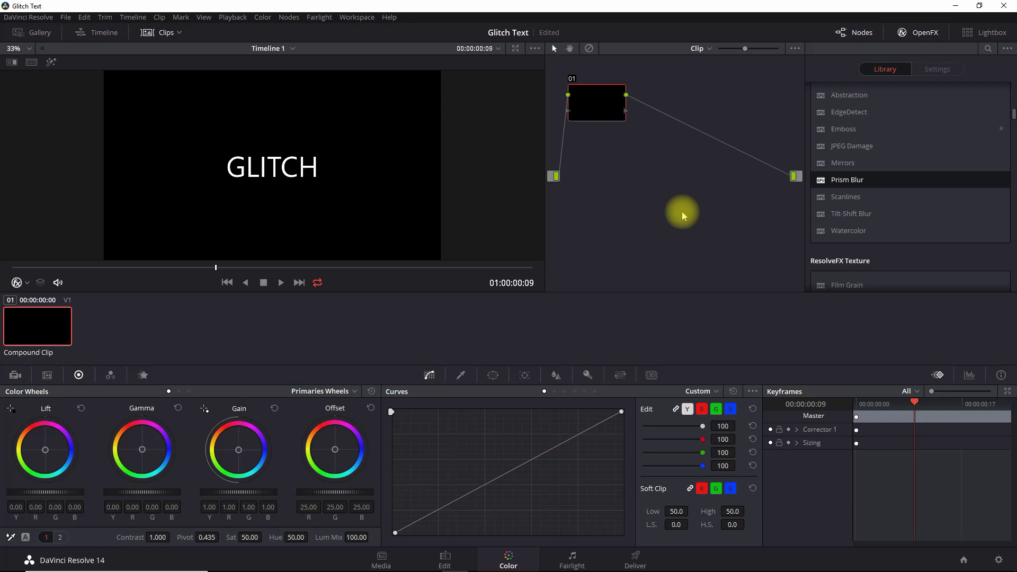
# - Add two serial nodes after node 01, giving three chained nodes
pyautogui.rightClick(588, 108)
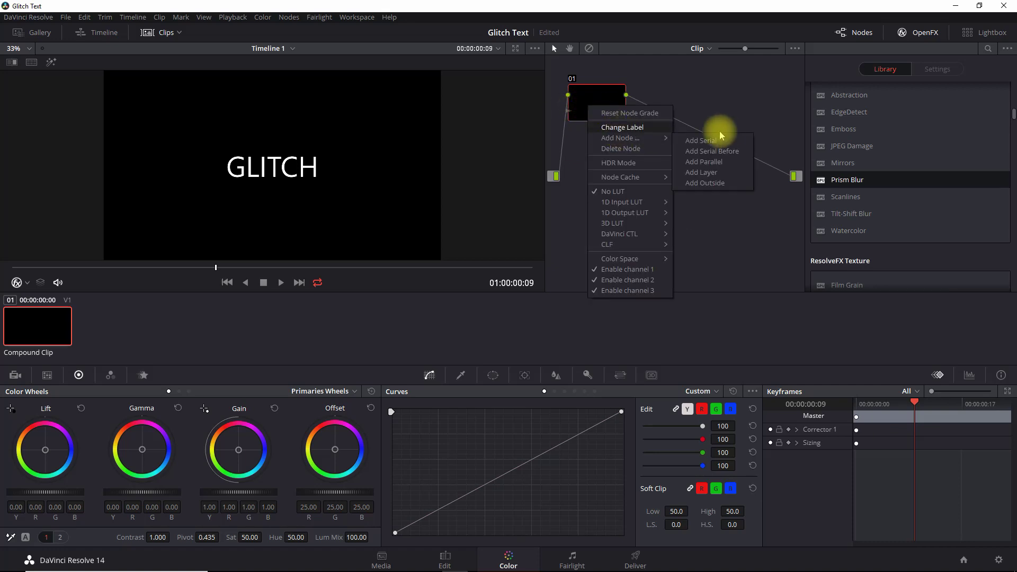
pyautogui.moveTo(650, 143)
pyautogui.click(684, 140)
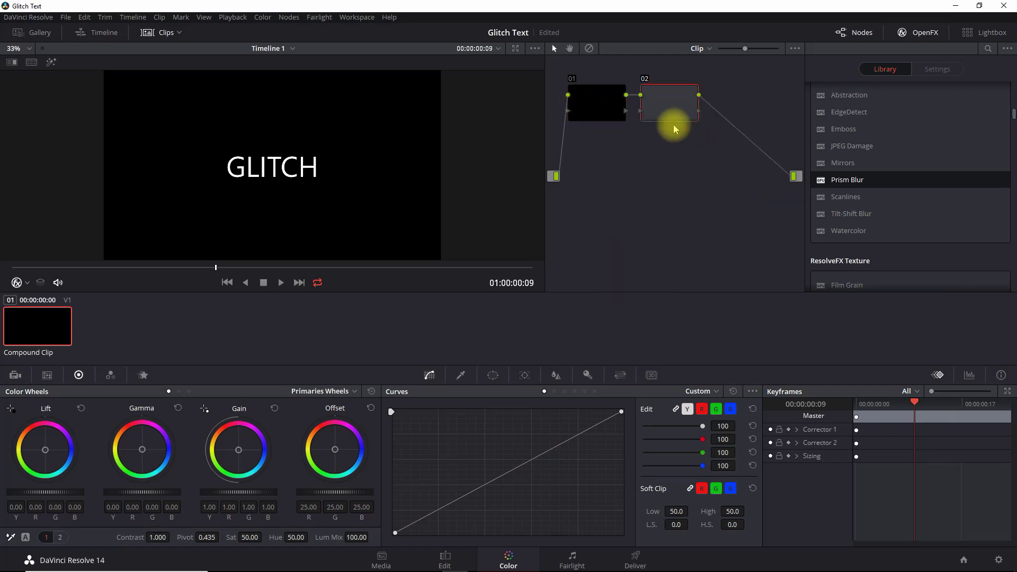
pyautogui.rightClick(668, 108)
pyautogui.moveTo(723, 142)
pyautogui.click(774, 141)
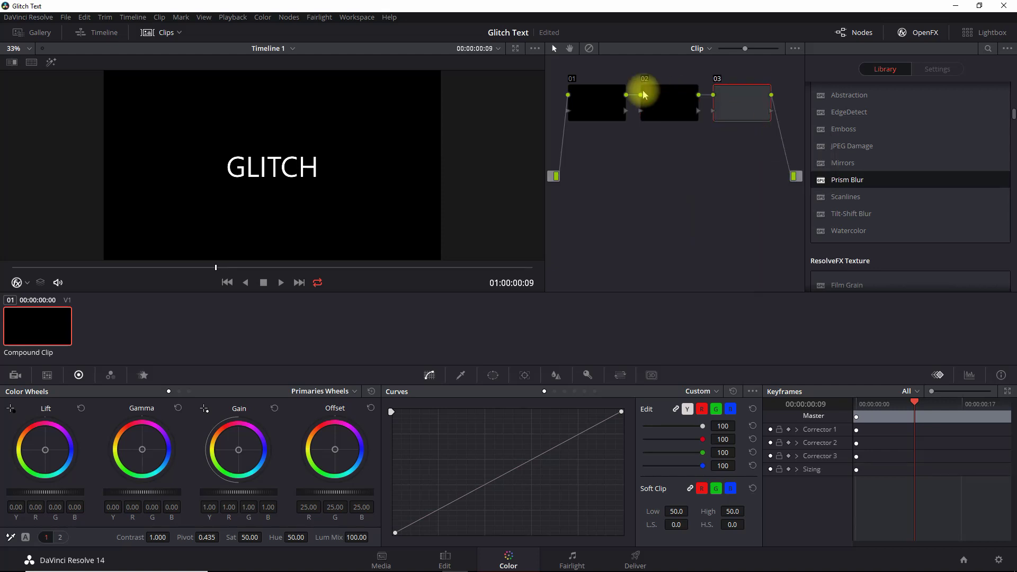
# - Label node 01 'JPEG Damage'
pyautogui.rightClick(596, 106)
pyautogui.click(634, 126)
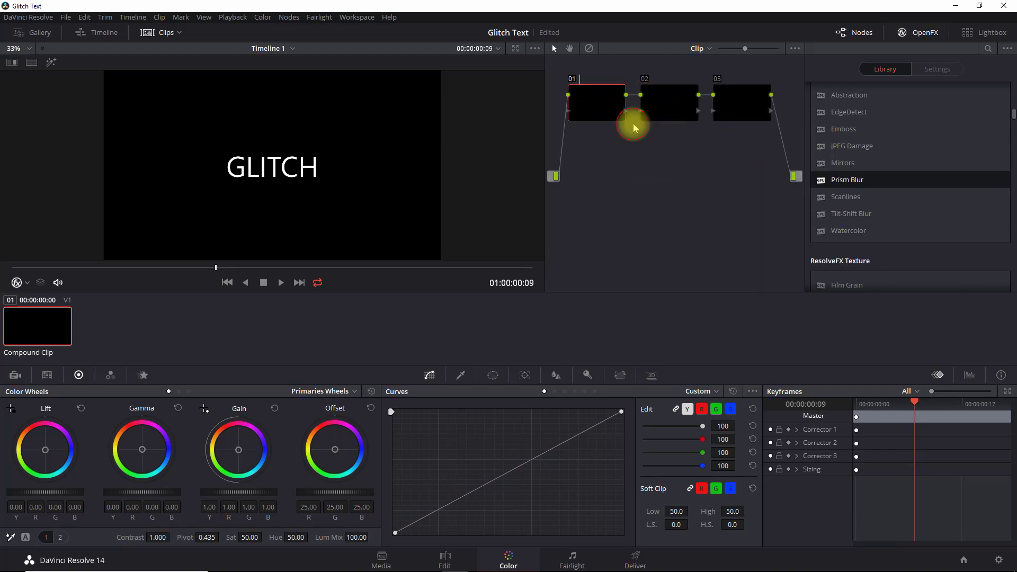
pyautogui.write('JPEG')
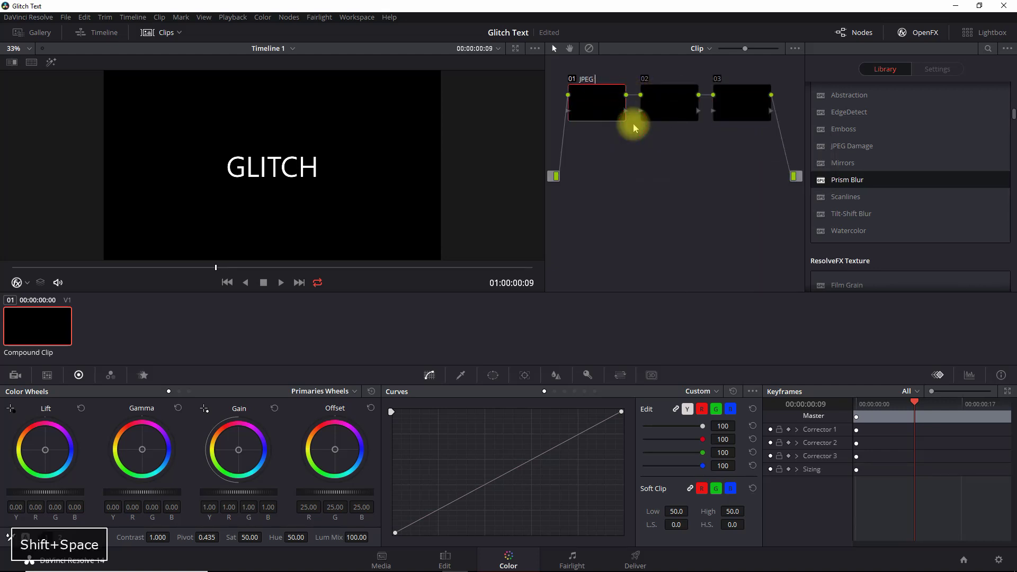
pyautogui.write(' Damage')
pyautogui.press('Return')
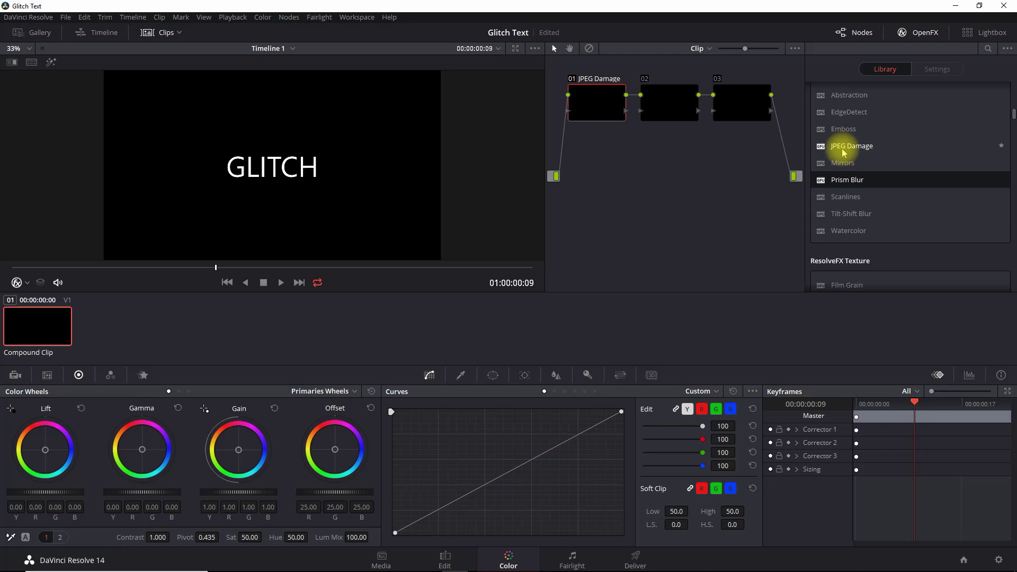
# - Apply JPEG Damage to node 01 and set Resolution to 30.00 at frame 5
pyautogui.click(859, 148)
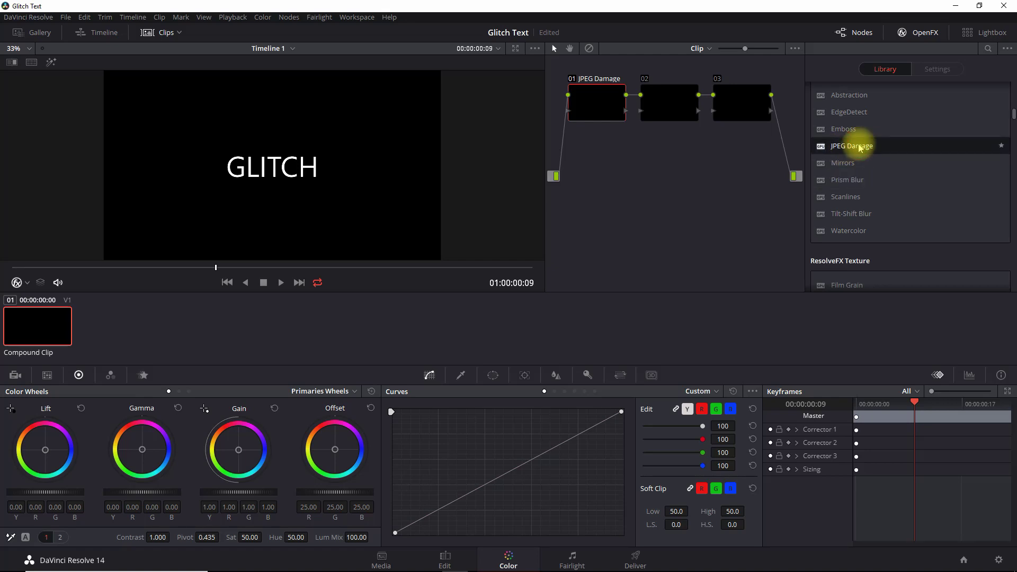
pyautogui.moveTo(859, 147); pyautogui.dragTo(593, 104)
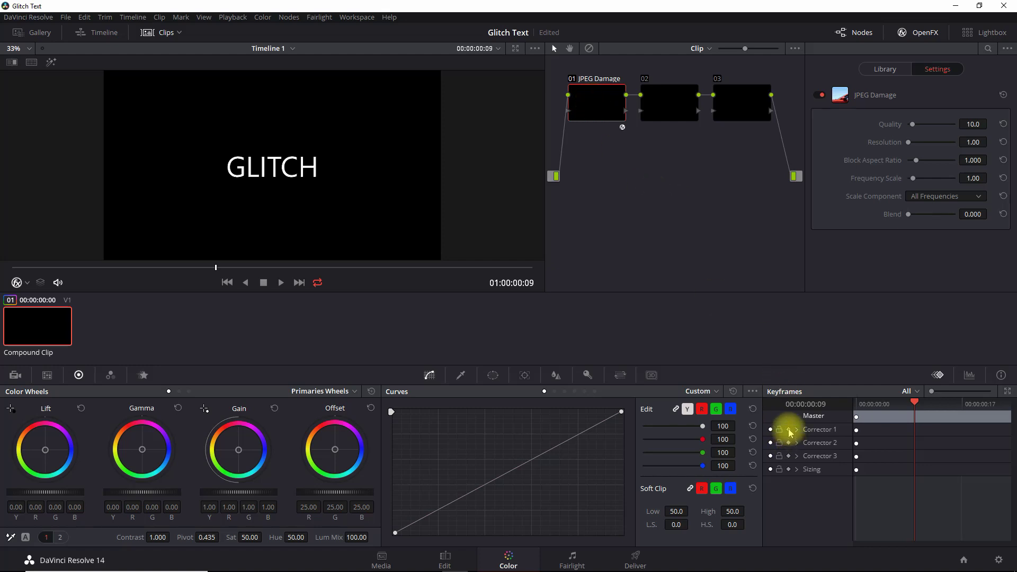
pyautogui.click(12, 267)
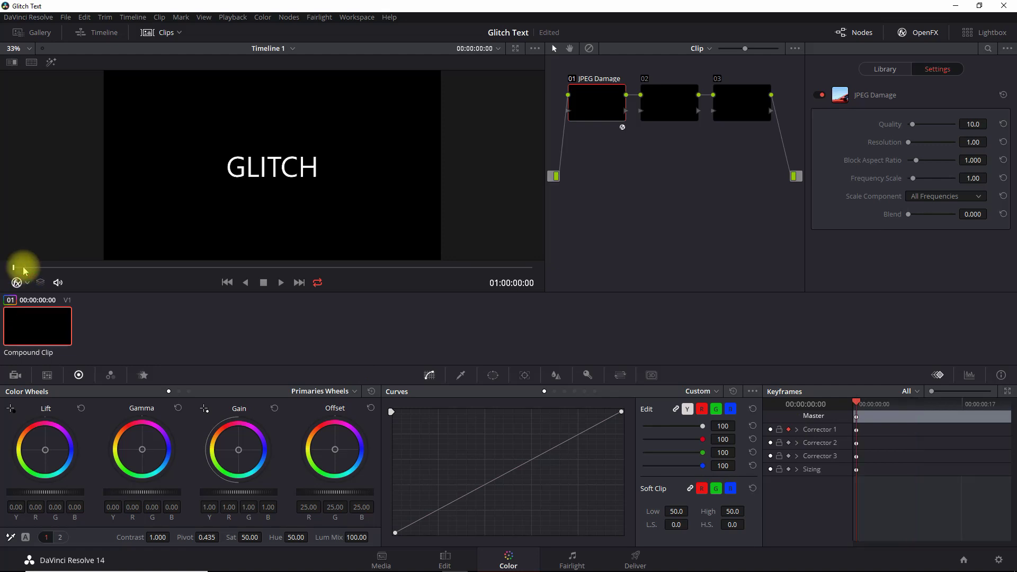
pyautogui.press('Right')
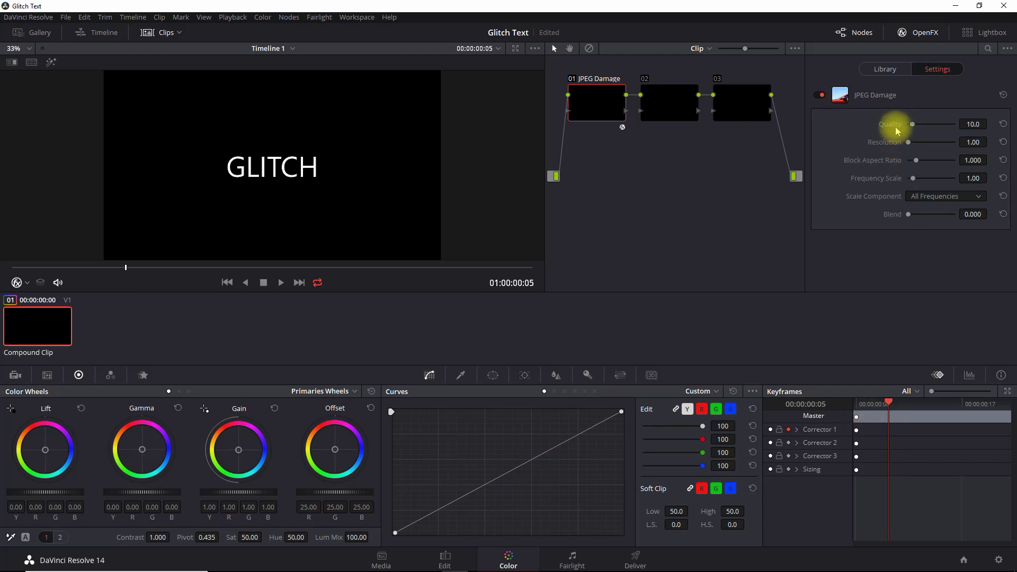
pyautogui.moveTo(908, 143); pyautogui.dragTo(994, 157)
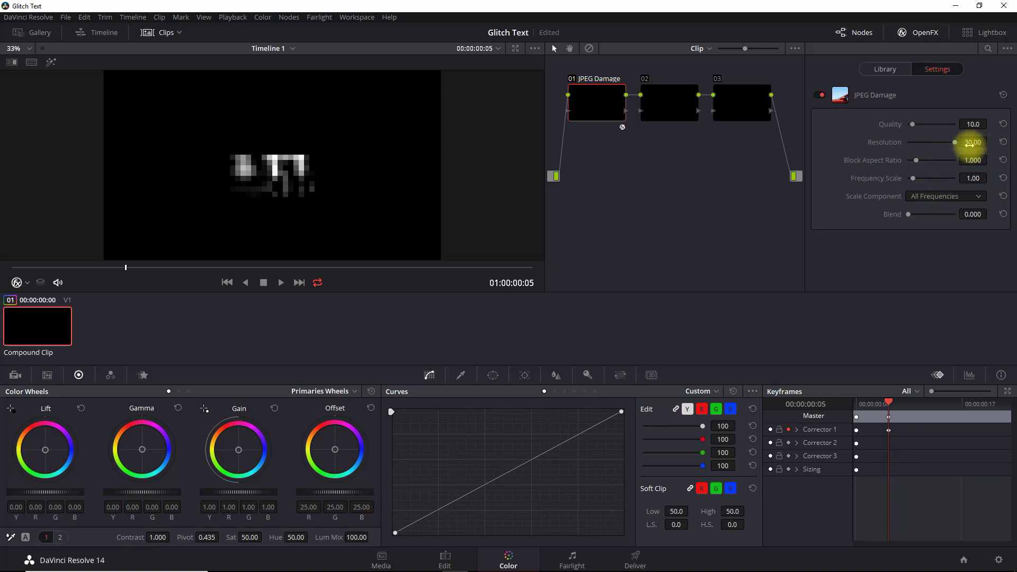
# - Keyframe JPEG Damage Resolution at 1.00 for frame 0 and lowered again at frame 10
pyautogui.click(854, 404)
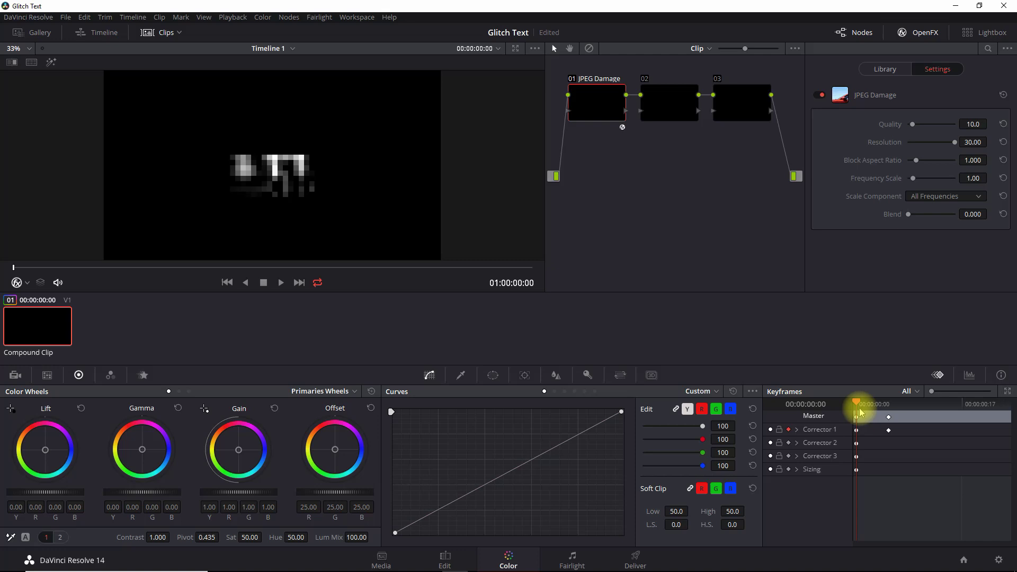
pyautogui.moveTo(956, 142); pyautogui.dragTo(889, 151)
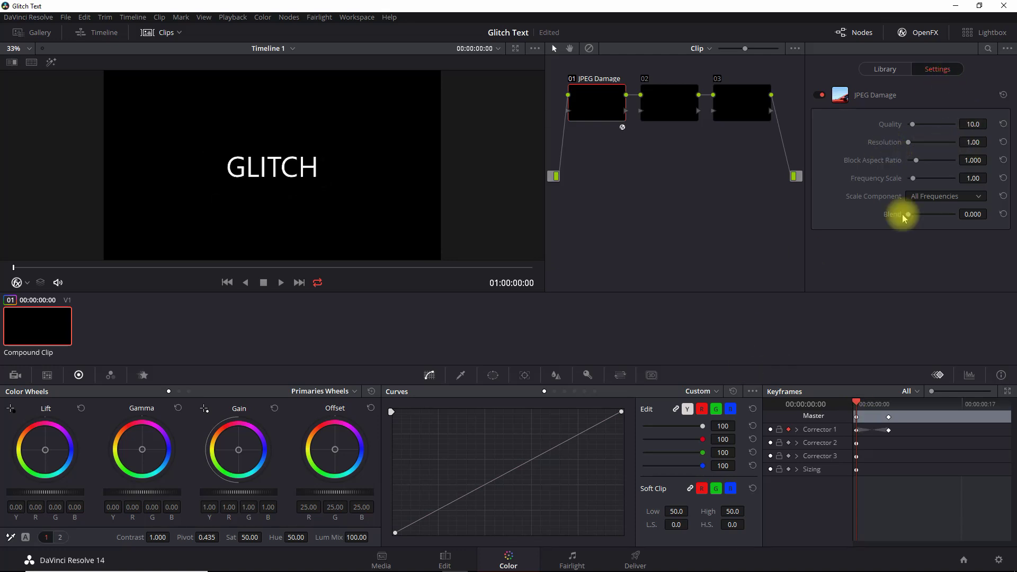
pyautogui.click(889, 405)
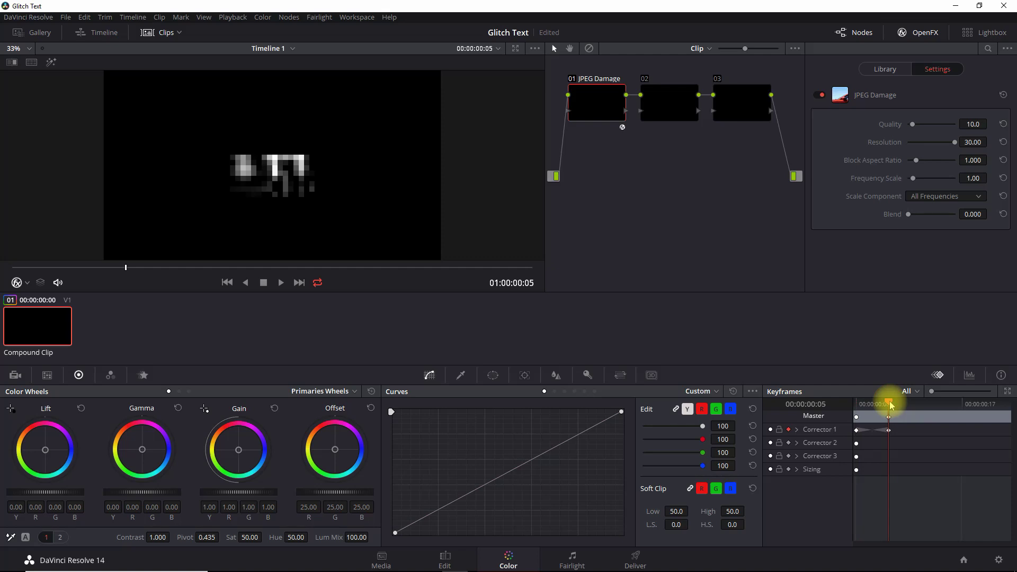
pyautogui.press('Right')
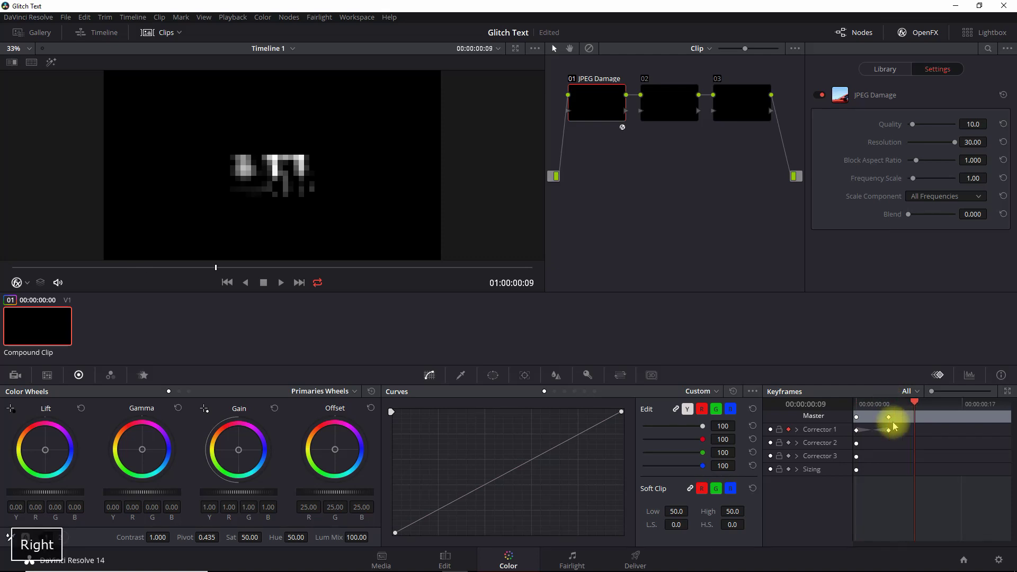
pyautogui.press('Right')
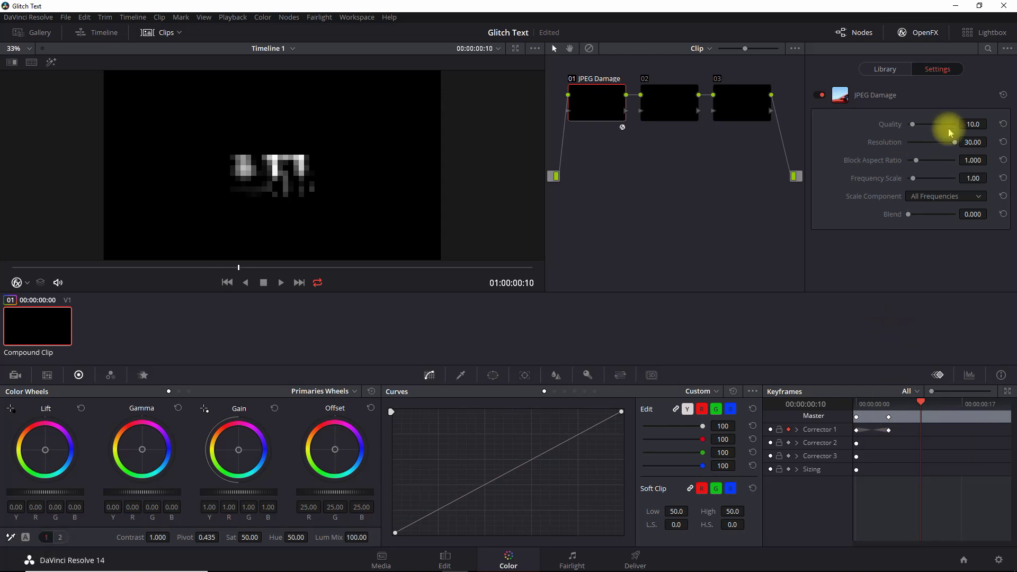
pyautogui.moveTo(963, 136); pyautogui.dragTo(885, 157)
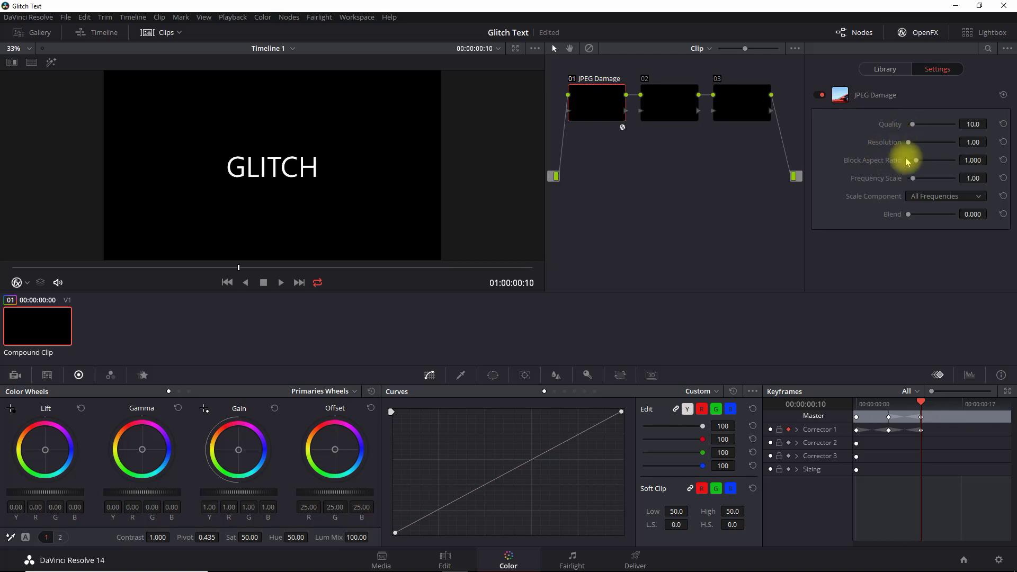
# - Disable looping and play the glitch animation through once
pyautogui.click(317, 283)
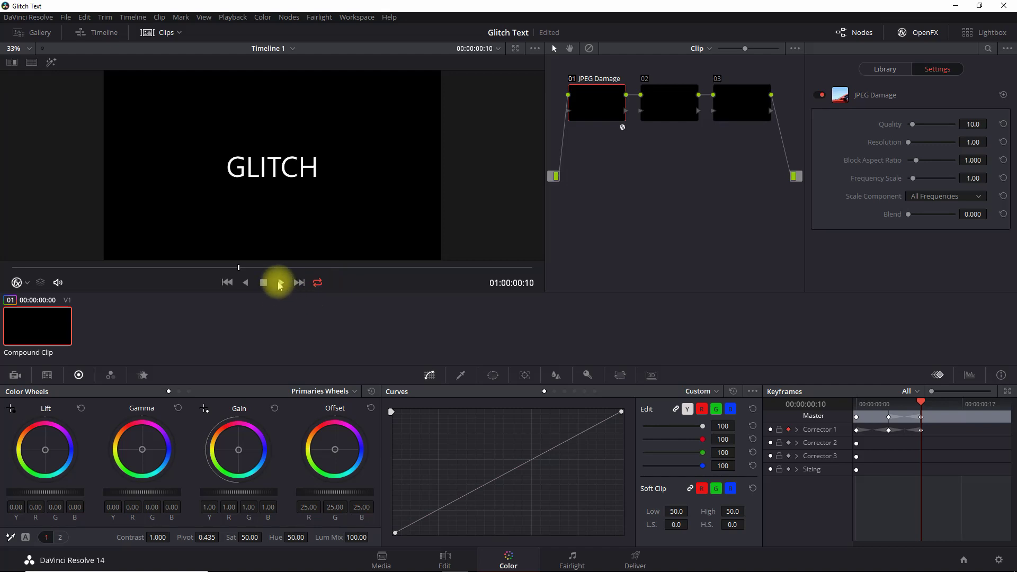
pyautogui.click(280, 284)
pyautogui.click(268, 284)
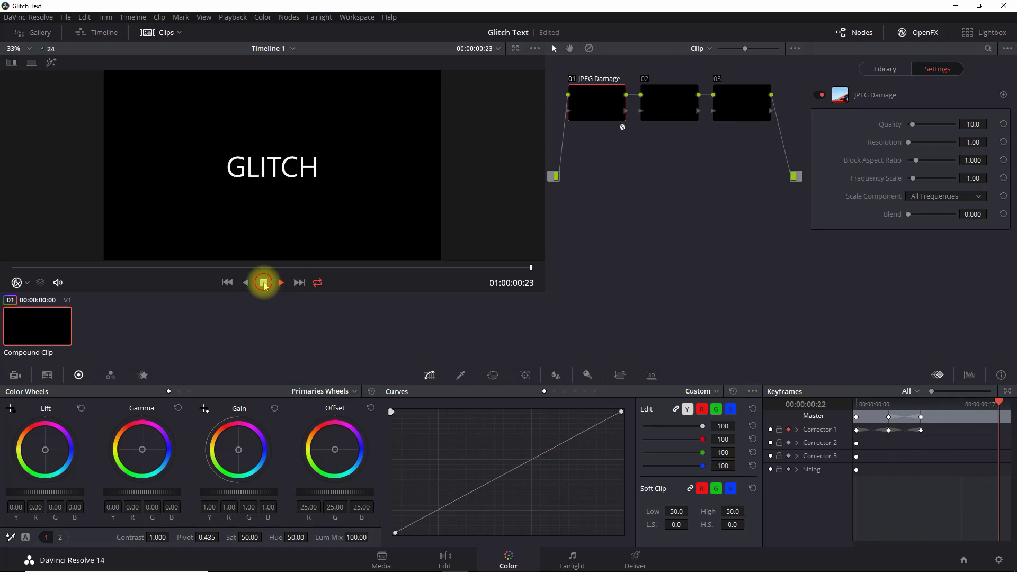
# - Check frames 3, 5 and 0 of the glitch, then select node 02
pyautogui.click(888, 418)
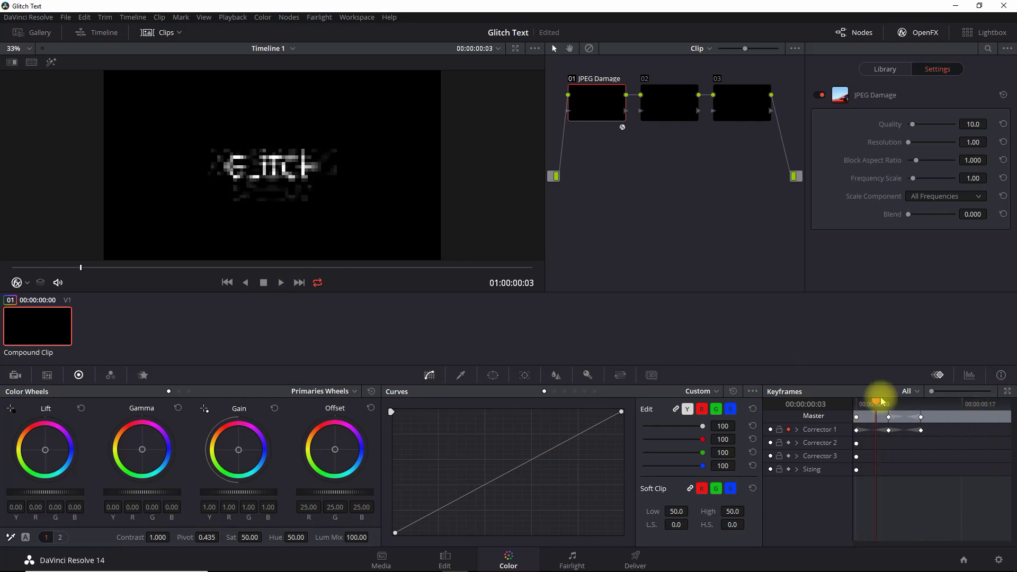
pyautogui.click(887, 403)
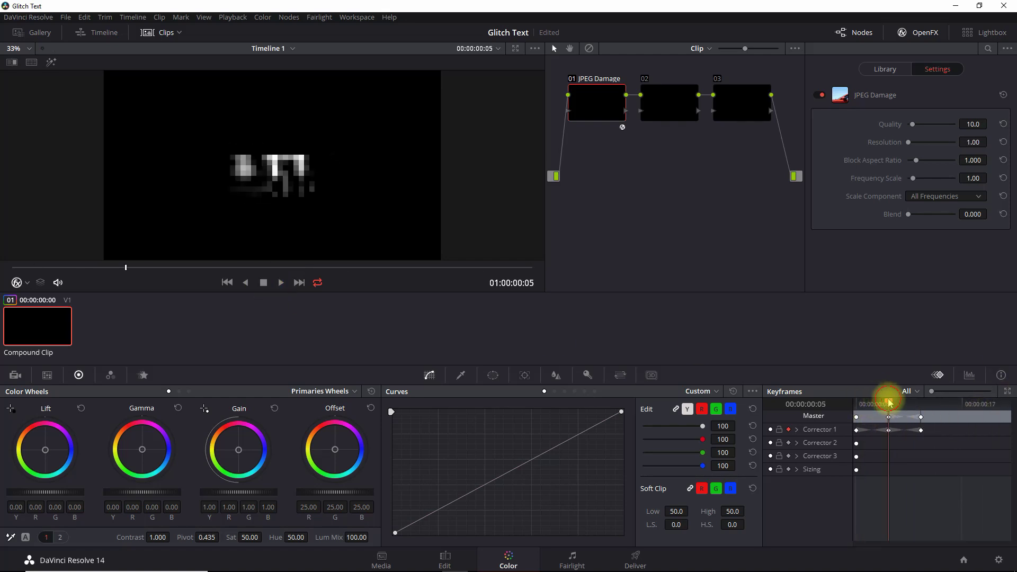
pyautogui.click(858, 402)
pyautogui.click(889, 403)
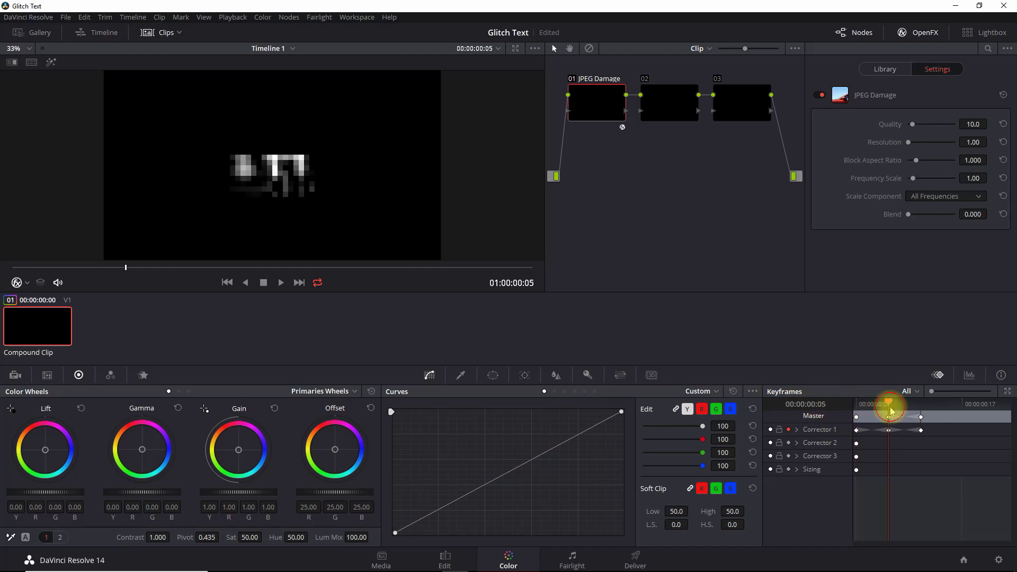
pyautogui.click(689, 101)
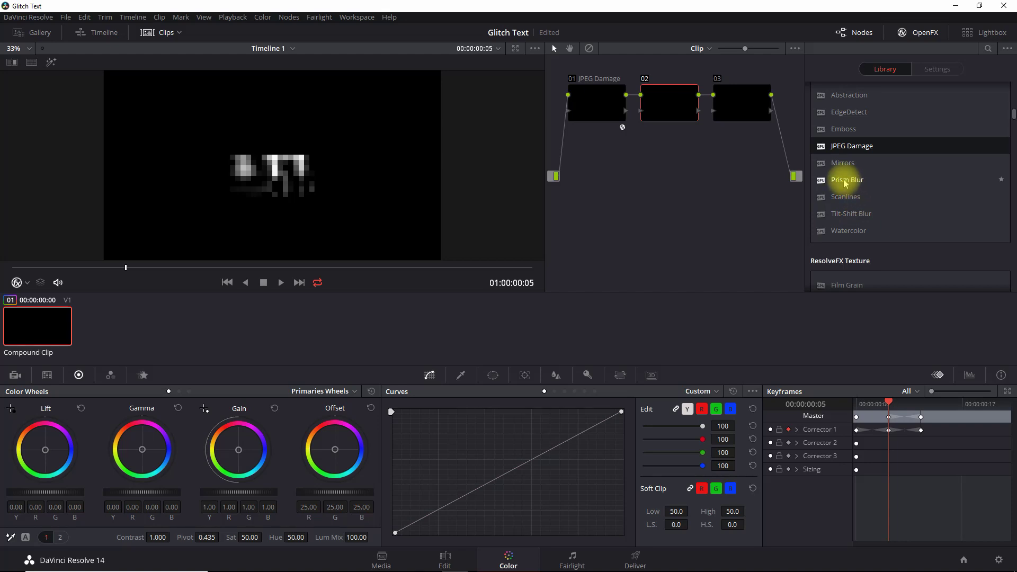
# - Put the Prism Blur effect on node 02 and label the node 'Prism Blur'
pyautogui.click(846, 181)
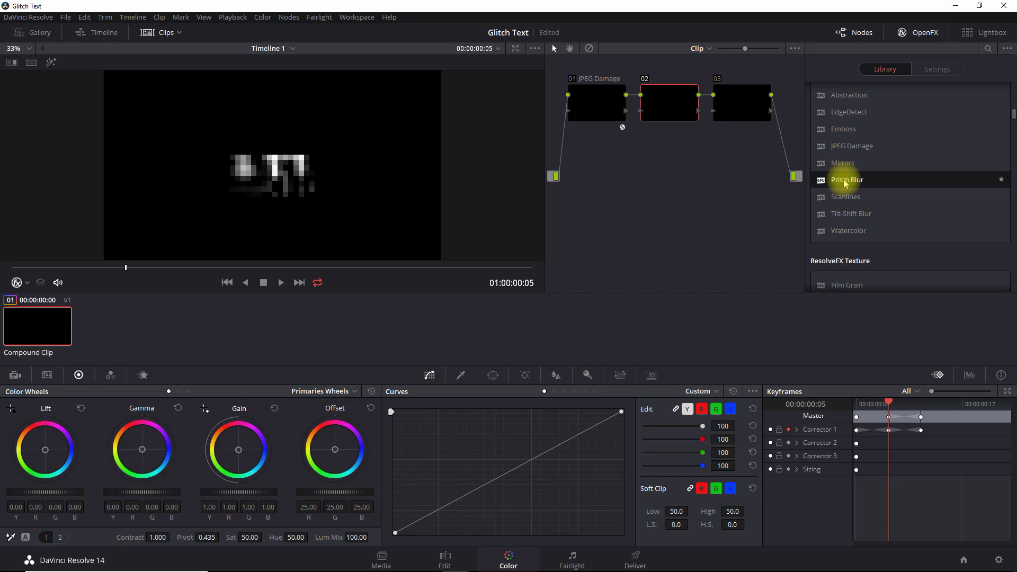
pyautogui.moveTo(845, 183); pyautogui.dragTo(670, 101)
pyautogui.rightClick(672, 101)
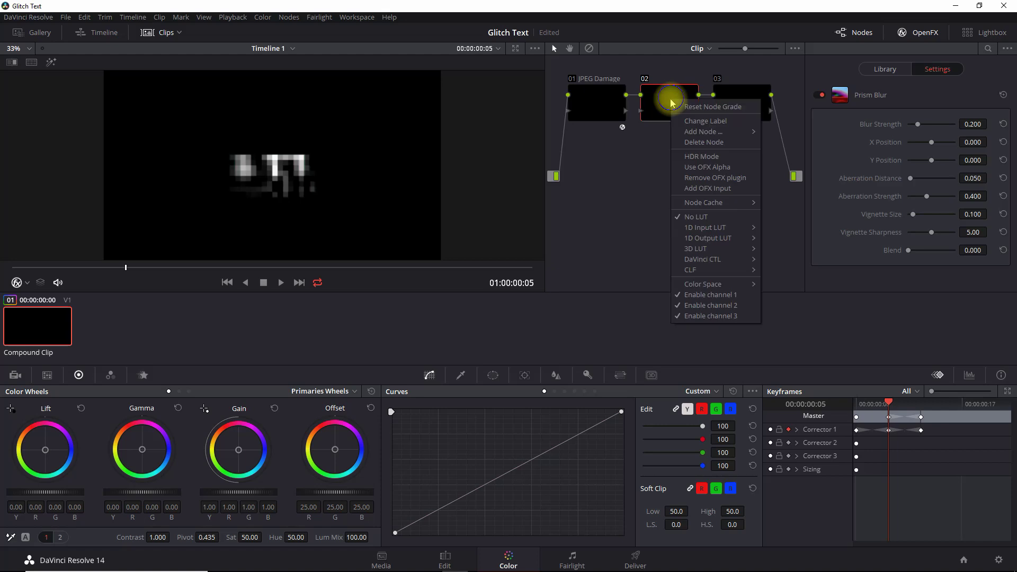
pyautogui.click(709, 122)
pyautogui.write('Pri')
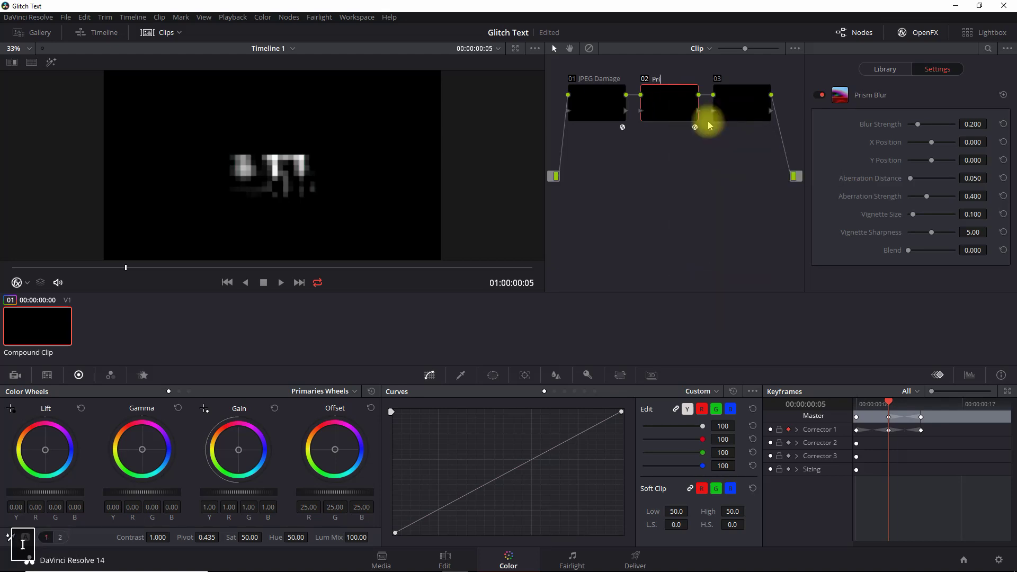
pyautogui.write('sm Blk')
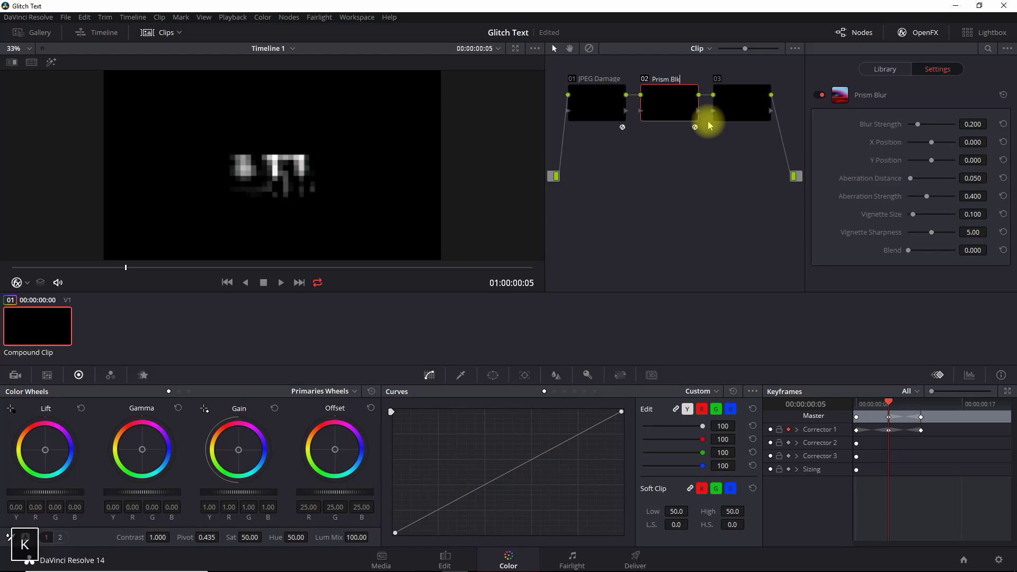
pyautogui.press('BackSpace')
pyautogui.write('ur')
pyautogui.press('Return')
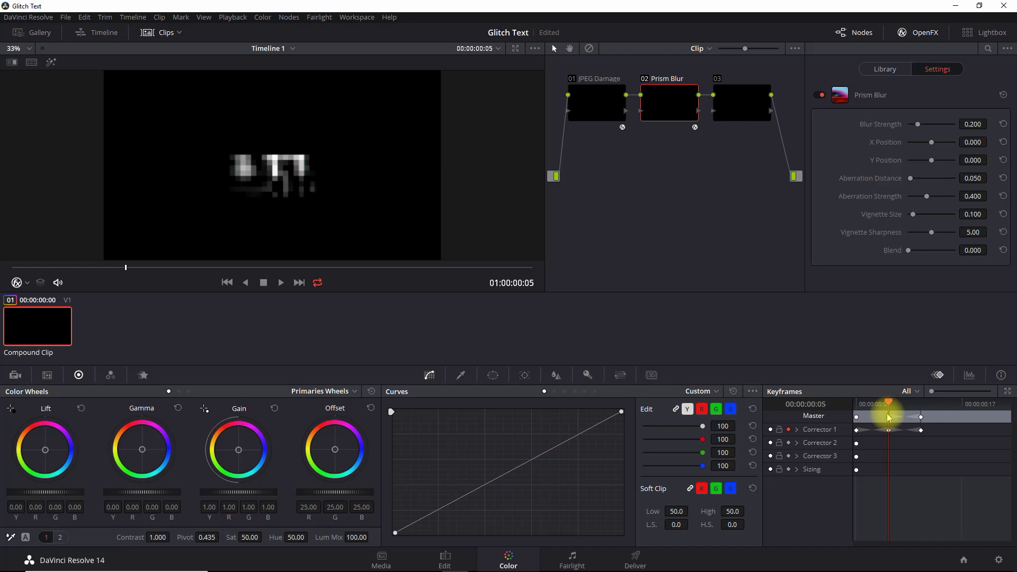
# - Enable Prism Blur keyframing and set X and Y Position to -0.500
pyautogui.click(788, 443)
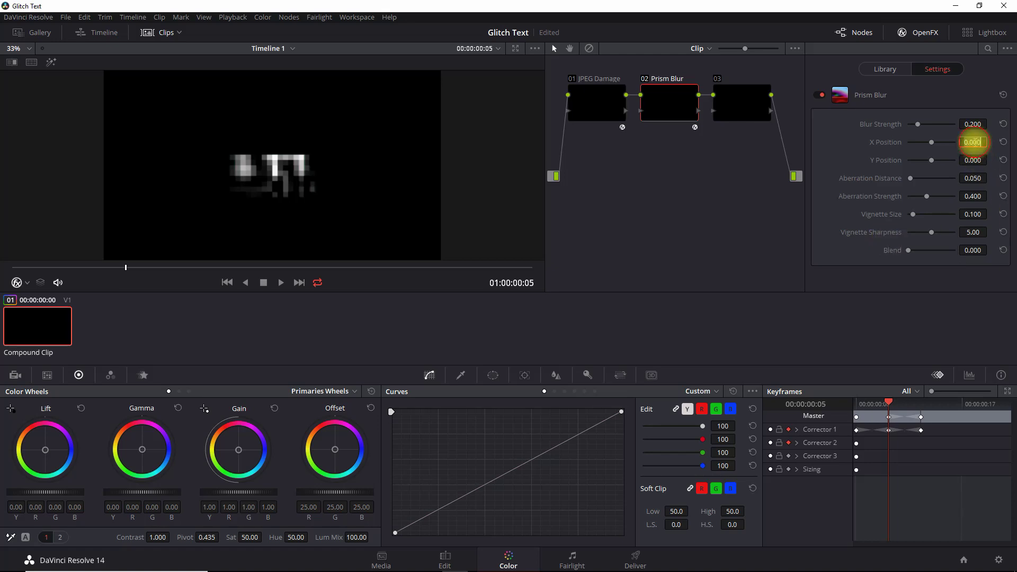
pyautogui.write('-0')
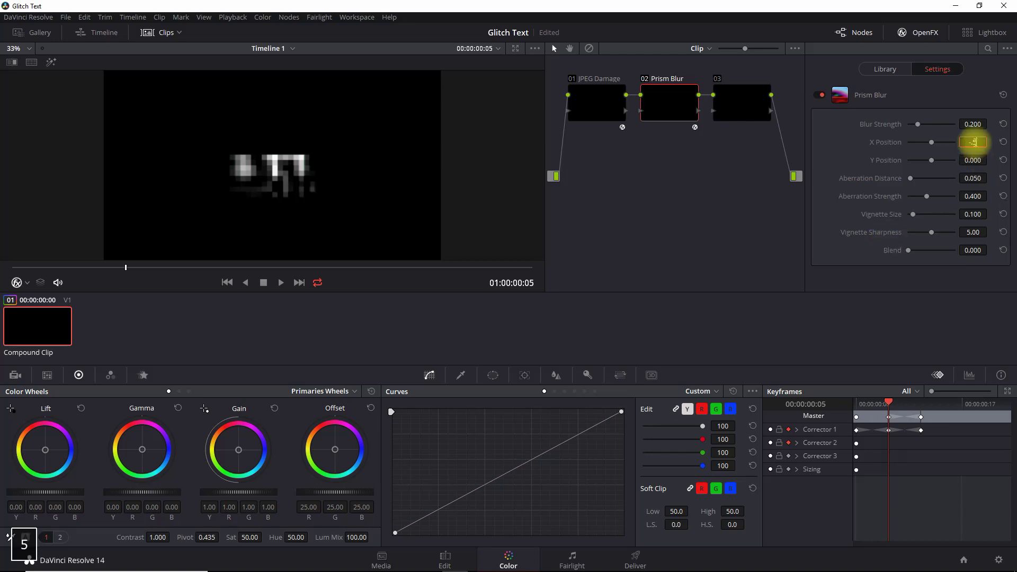
pyautogui.write('.5')
pyautogui.press('Return')
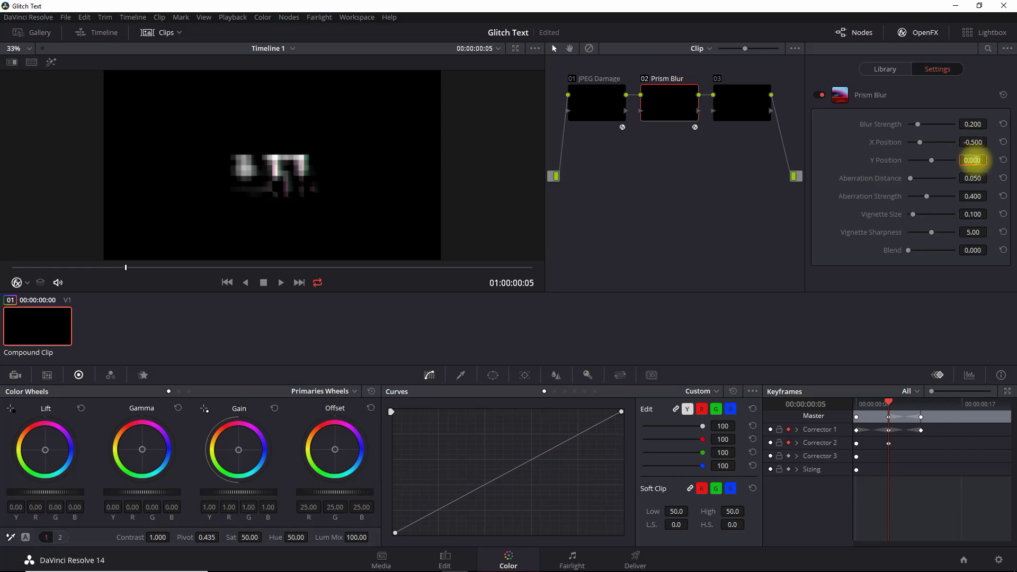
pyautogui.write('-0')
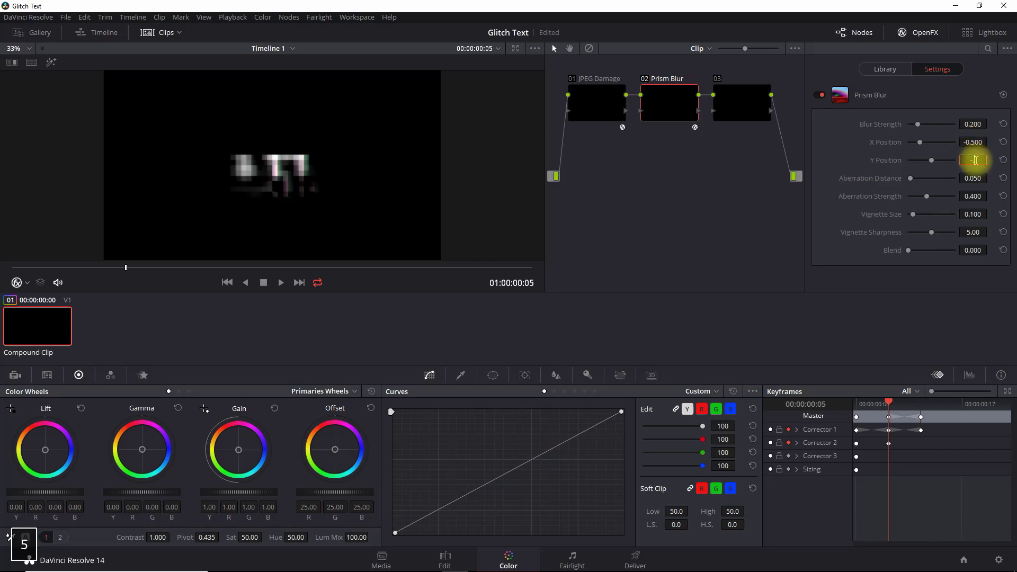
pyautogui.write('.5')
pyautogui.press('Return')
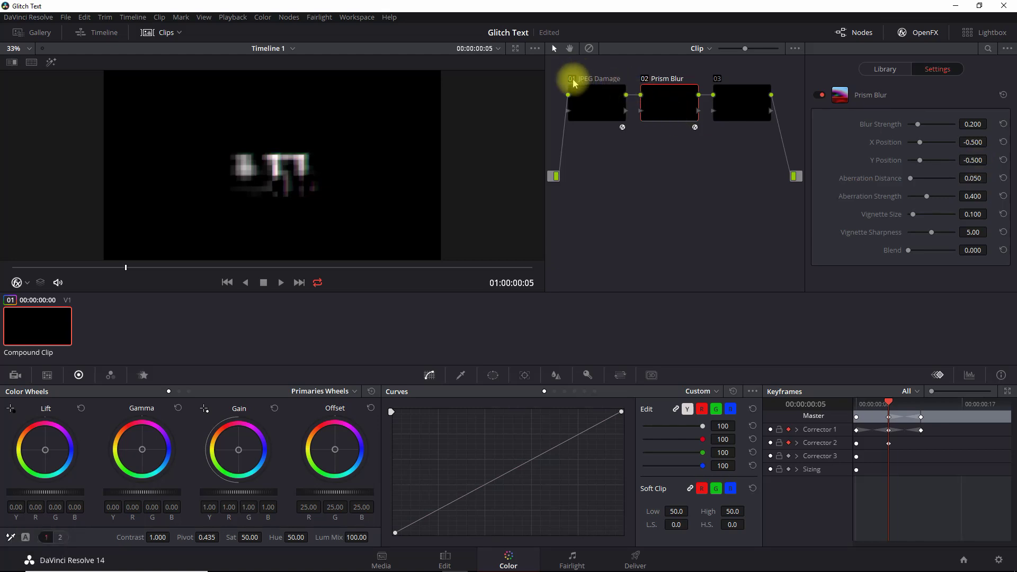
# - Bypass JPEG Damage and set Aberration Distance 0.200 and Aberration Strength 1.000
pyautogui.click(571, 80)
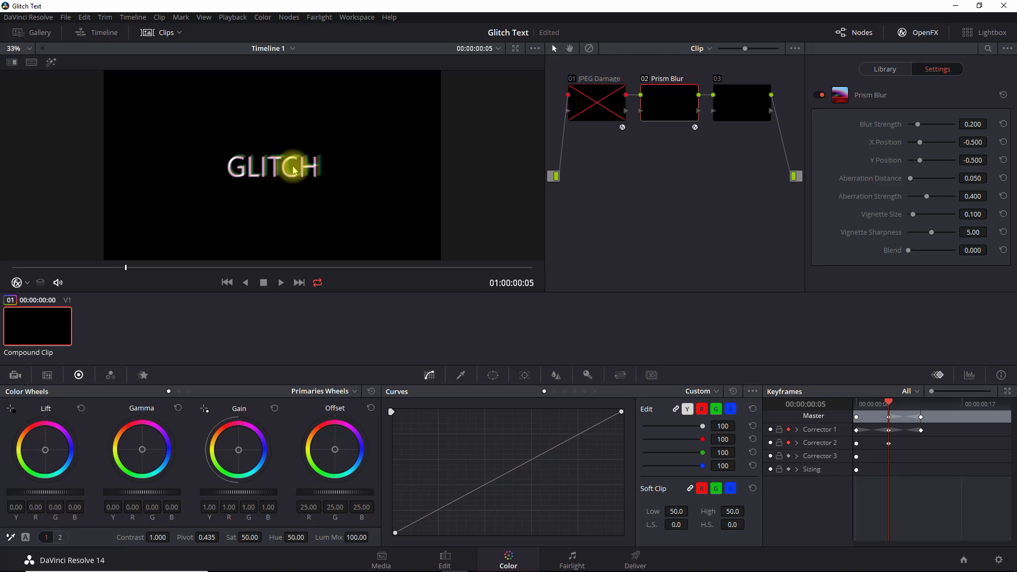
pyautogui.click(971, 178)
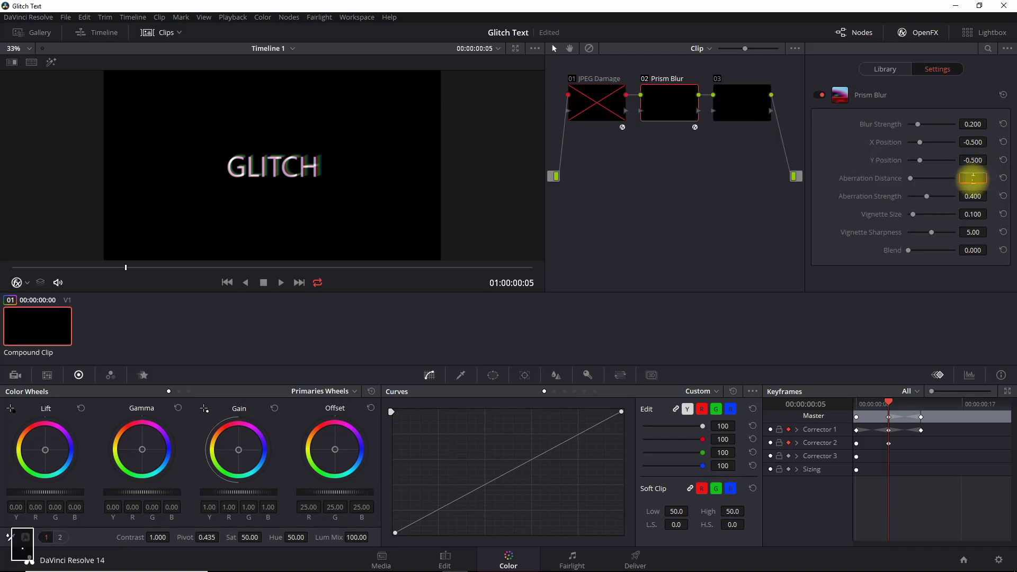
pyautogui.write('.2')
pyautogui.press('Return')
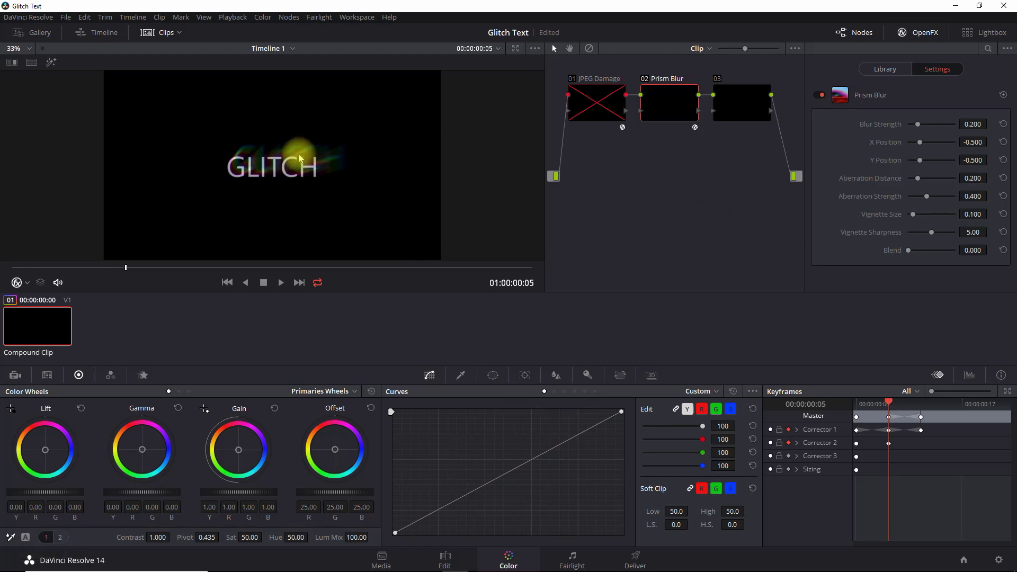
pyautogui.click(972, 198)
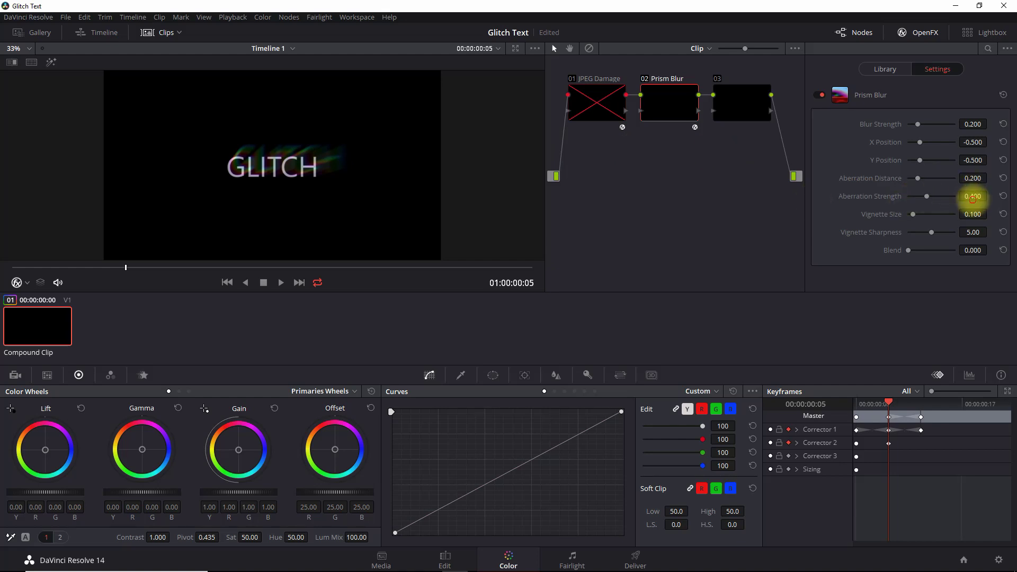
pyautogui.write('1')
pyautogui.press('Return')
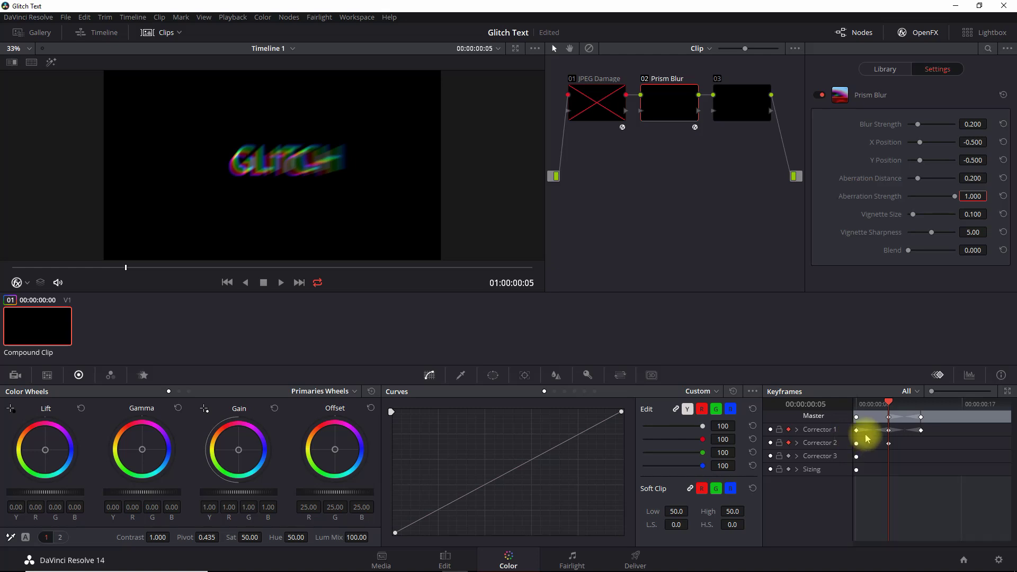
# - Keyframe Prism Blur Aberration Distance to 0.000 at frames 0 and 10
pyautogui.click(858, 404)
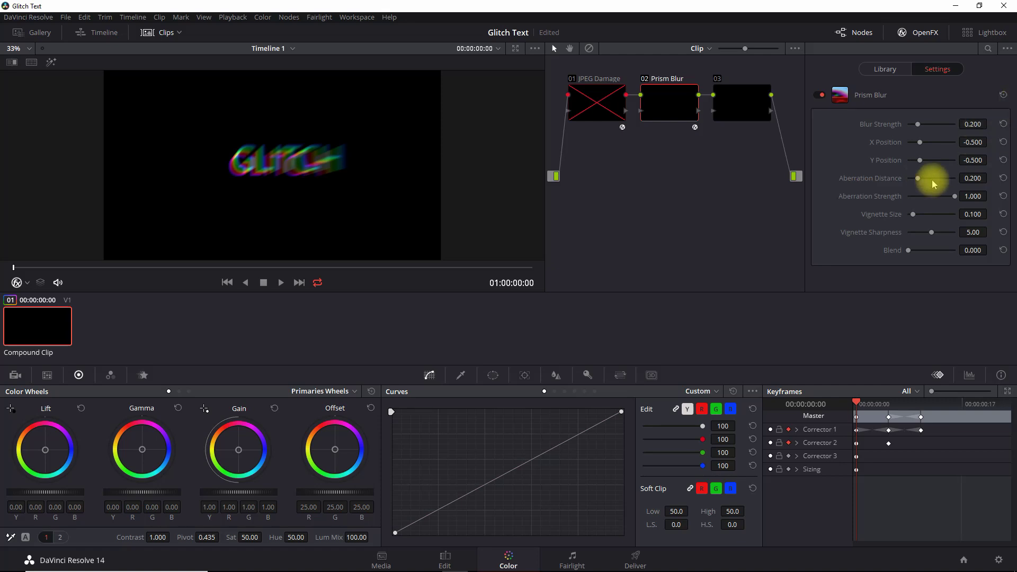
pyautogui.moveTo(918, 176); pyautogui.dragTo(887, 182)
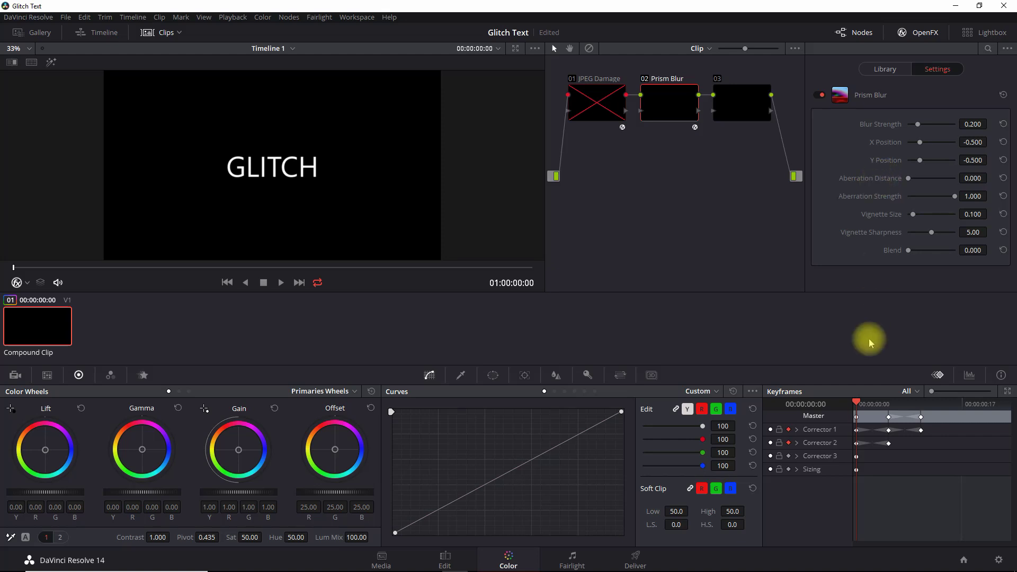
pyautogui.click(922, 404)
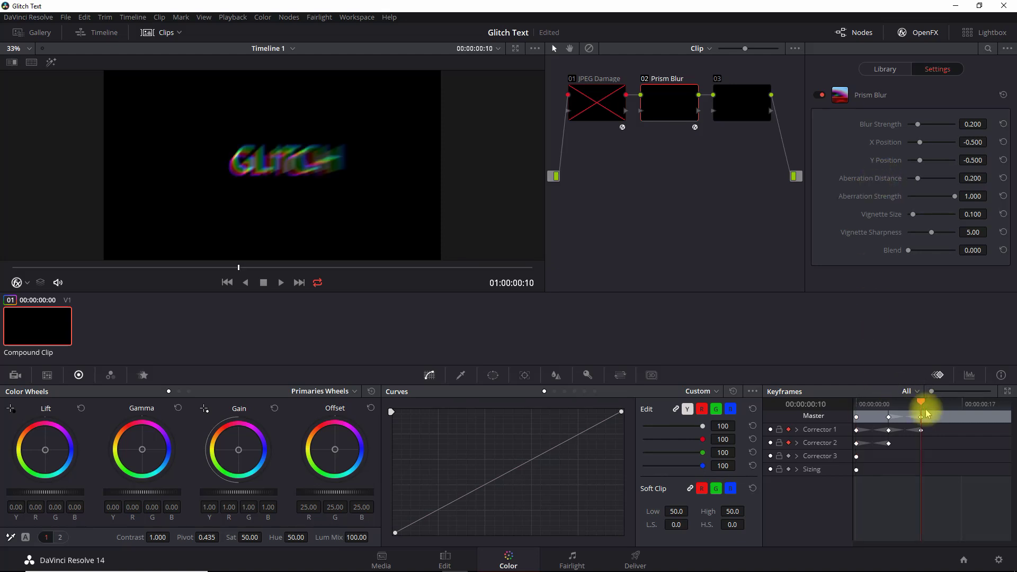
pyautogui.moveTo(918, 181); pyautogui.dragTo(909, 180)
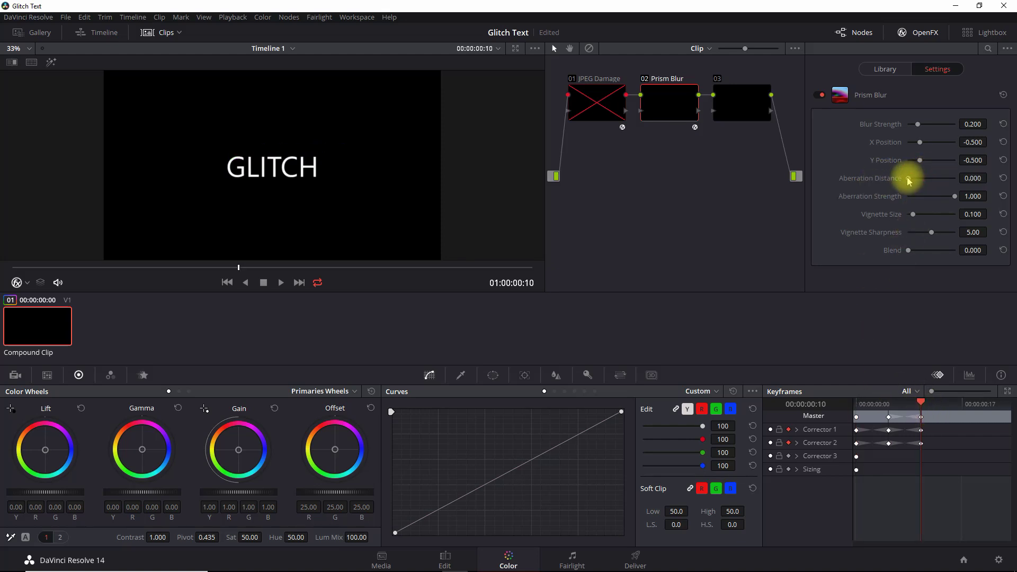
# - Play the clip and stop it at frame 10
pyautogui.click(282, 283)
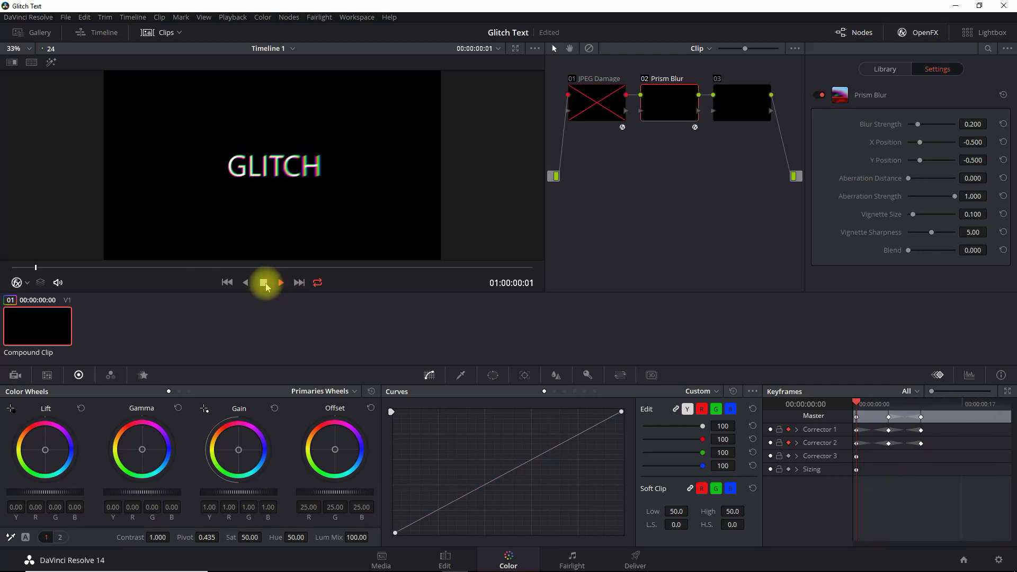
pyautogui.click(263, 282)
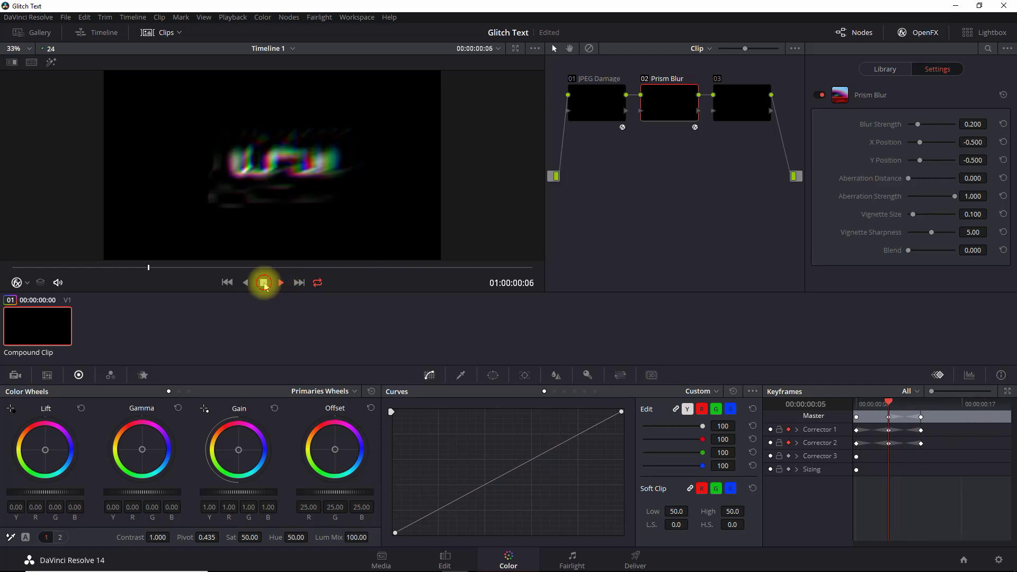
pyautogui.click(263, 283)
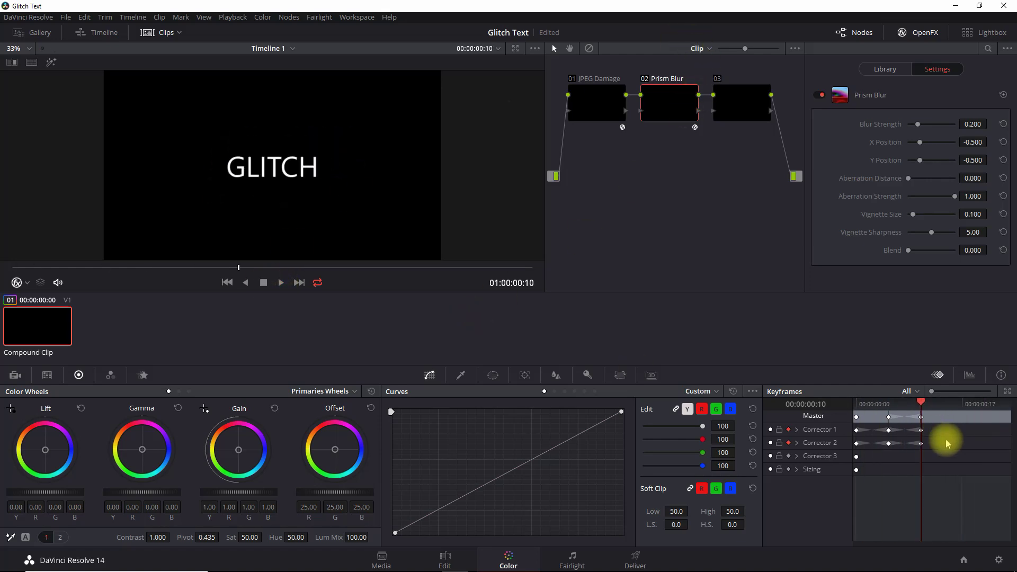
# - At frame 5, lower Prism Blur Aberration Strength to 0.487 and replay the animation
pyautogui.click(888, 403)
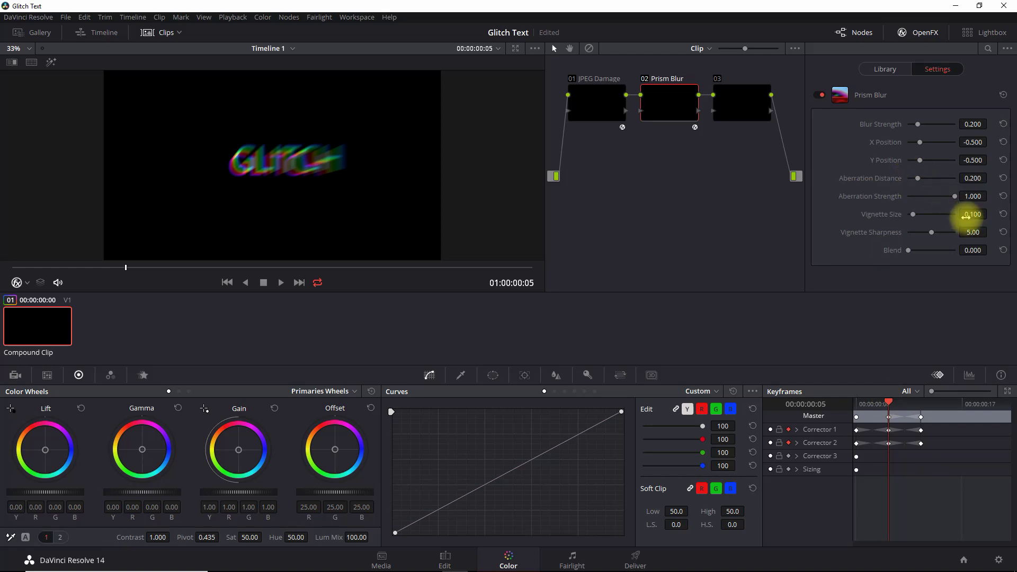
pyautogui.moveTo(971, 196); pyautogui.dragTo(705, 250)
pyautogui.click(281, 282)
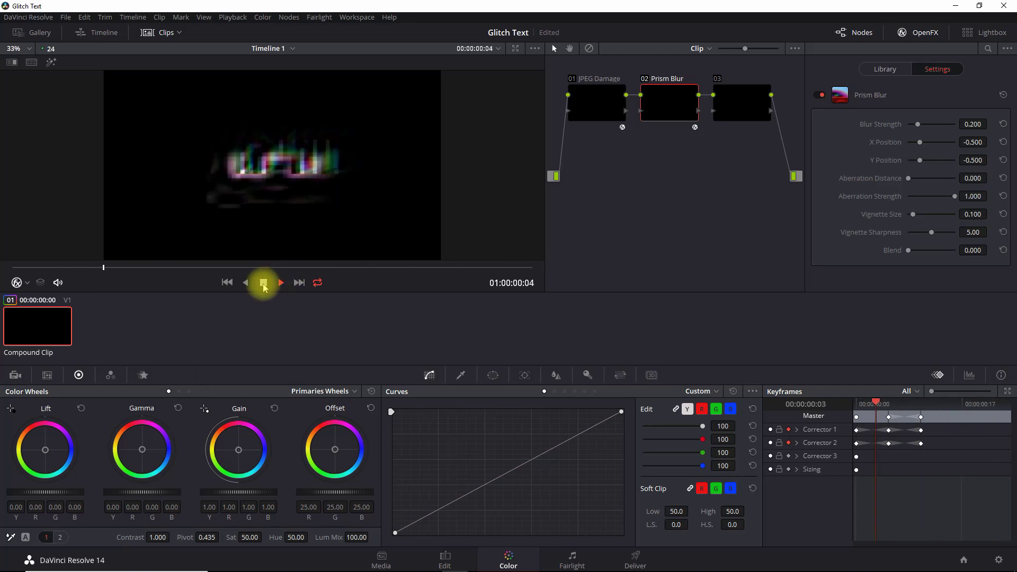
pyautogui.click(263, 282)
# - Apply the Camera Shake effect from the OpenFX Library to the empty node 03
pyautogui.click(736, 97)
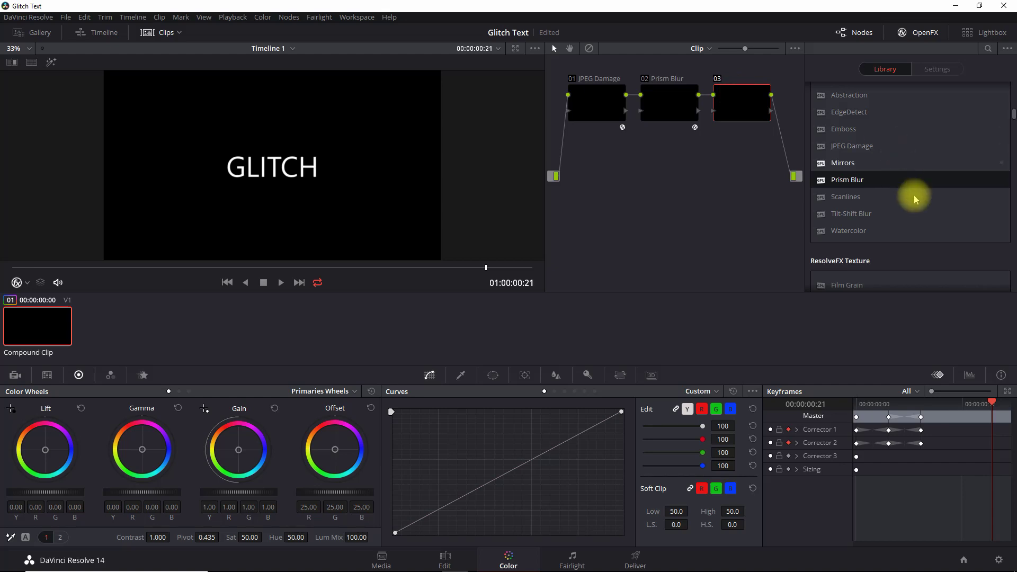
pyautogui.scroll(-3, 906, 237)
pyautogui.moveTo(871, 221); pyautogui.dragTo(743, 106)
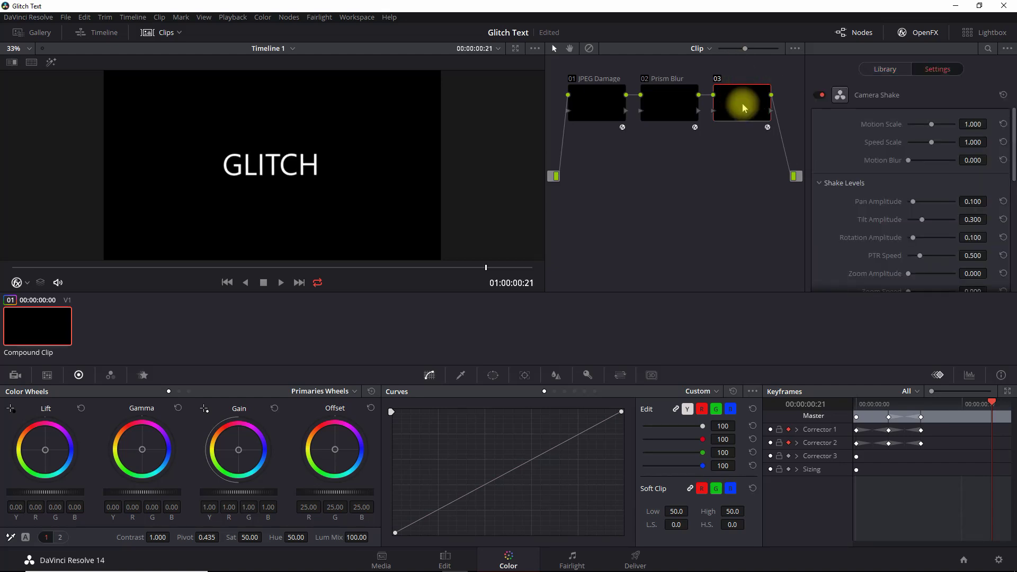
# - Disable the JPEG Damage and Prism Blur nodes and label node 03 'Camera Shake'
pyautogui.click(644, 79)
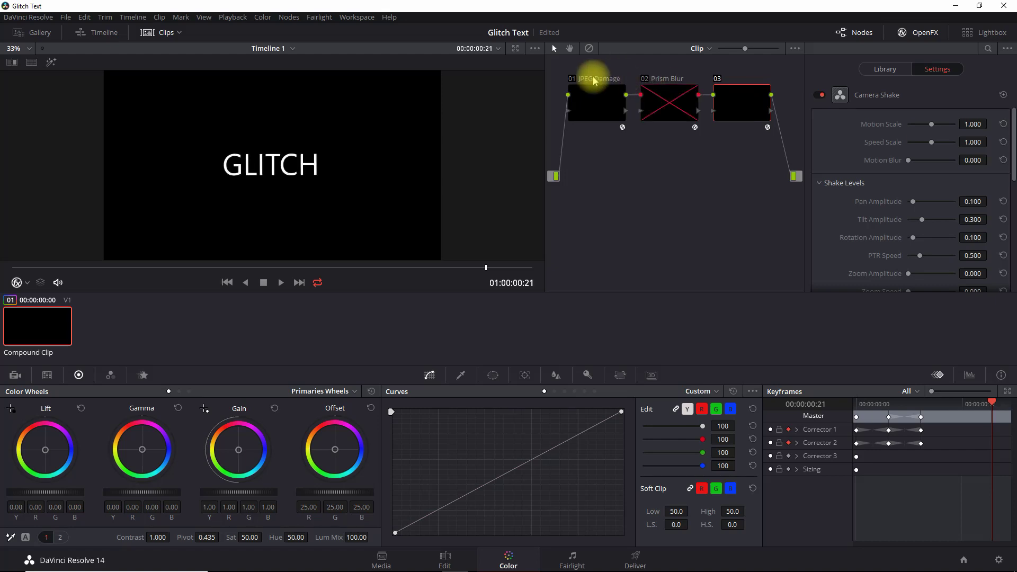
pyautogui.click(571, 79)
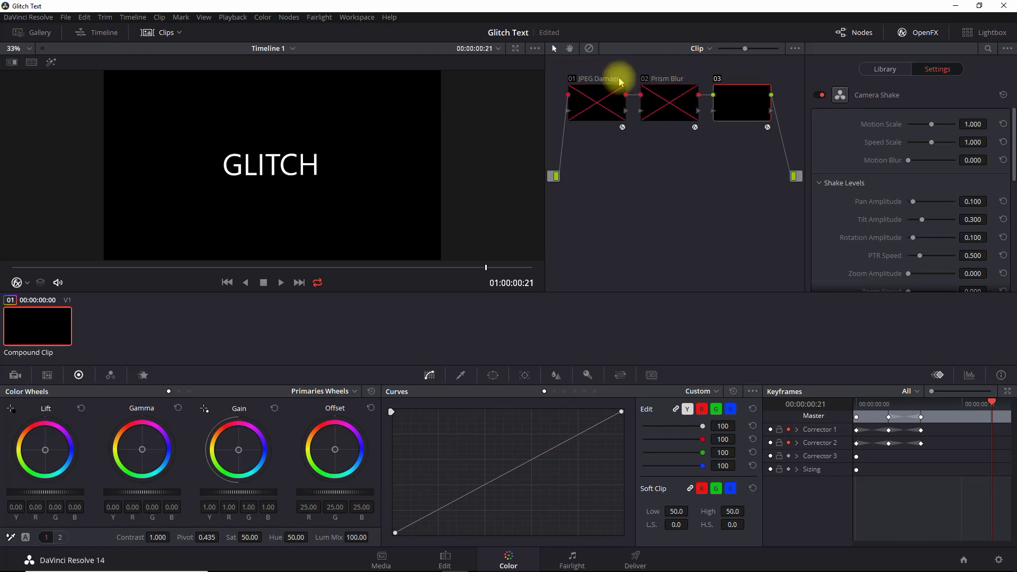
pyautogui.rightClick(746, 109)
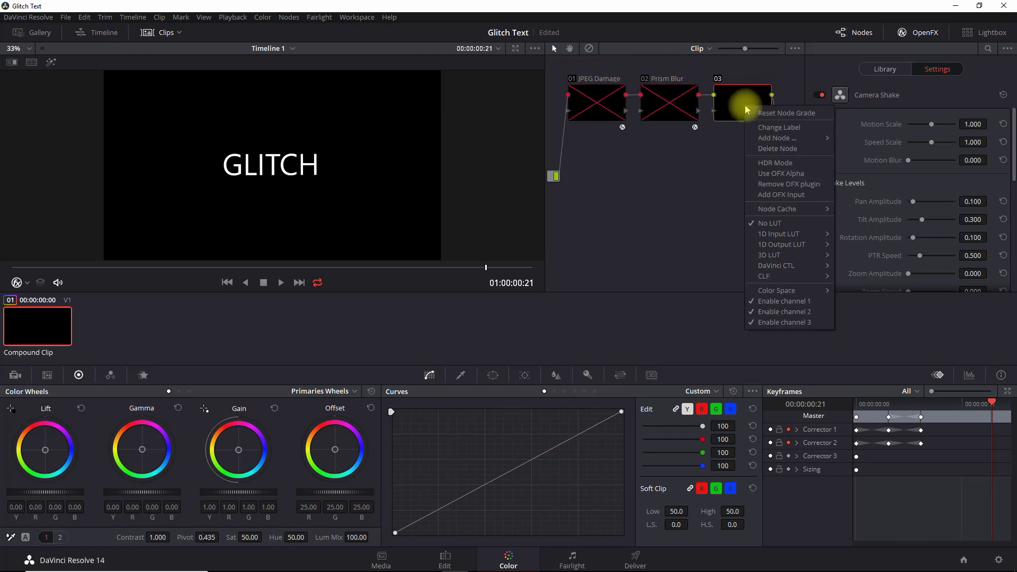
pyautogui.click(775, 127)
pyautogui.write('Camer')
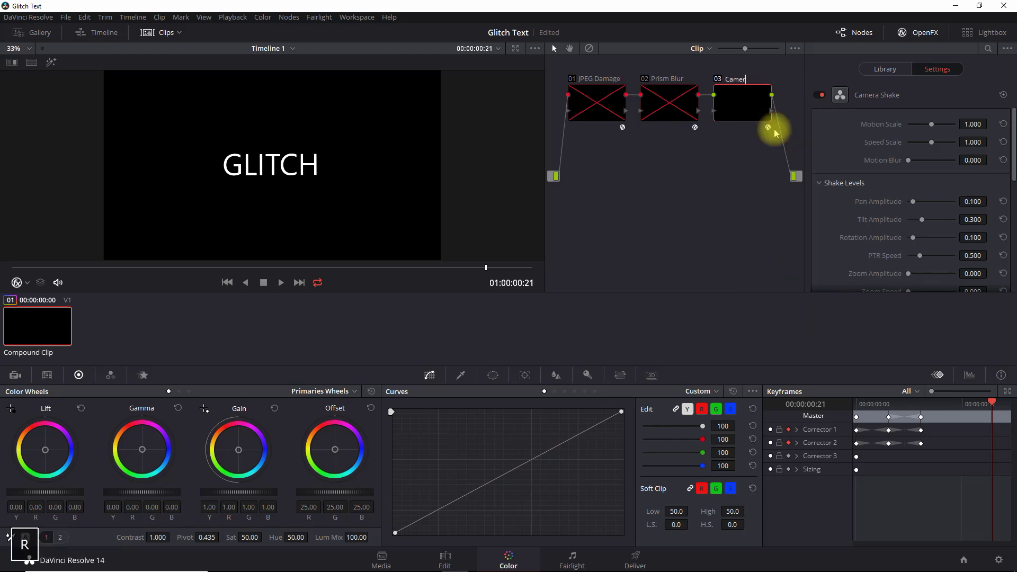
pyautogui.write('a Shake')
pyautogui.press('Return')
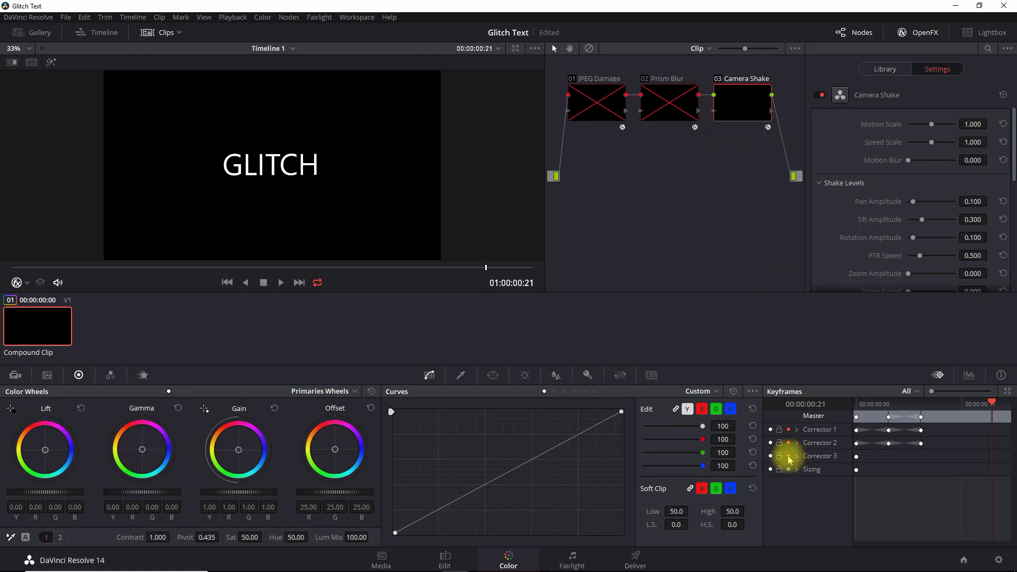
# - At frame 5, set Camera Shake Motion Scale to about 2, Motion Blur 0.300 and Pan Amplitude 1.000
pyautogui.click(888, 403)
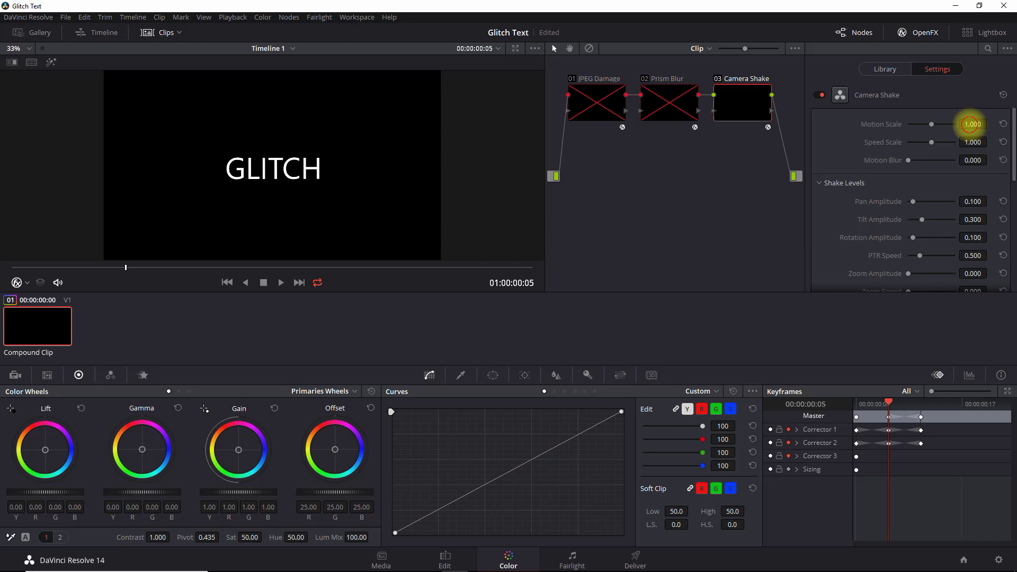
pyautogui.moveTo(953, 125); pyautogui.dragTo(958, 149)
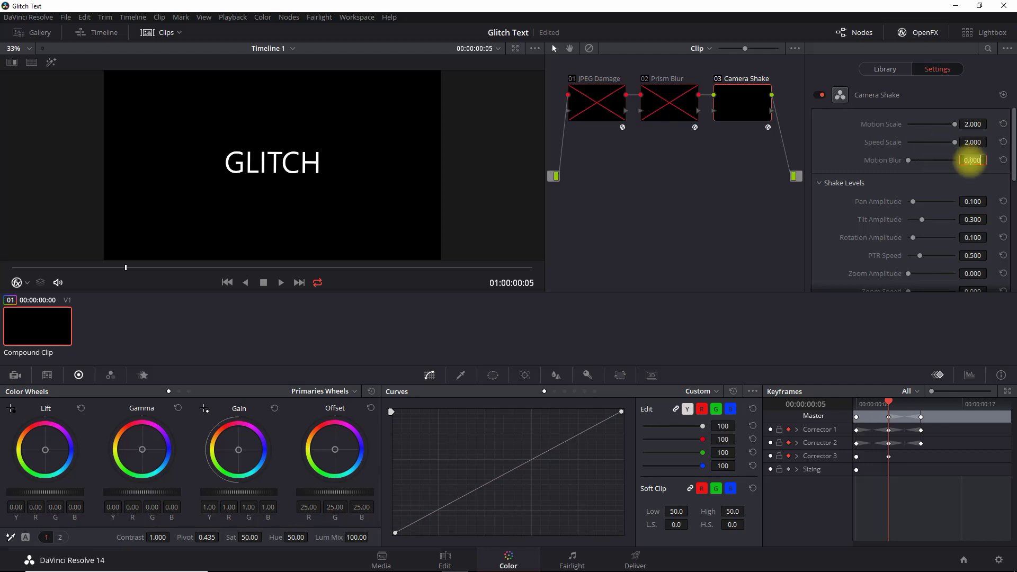
pyautogui.press('BackSpace')
pyautogui.press('Return')
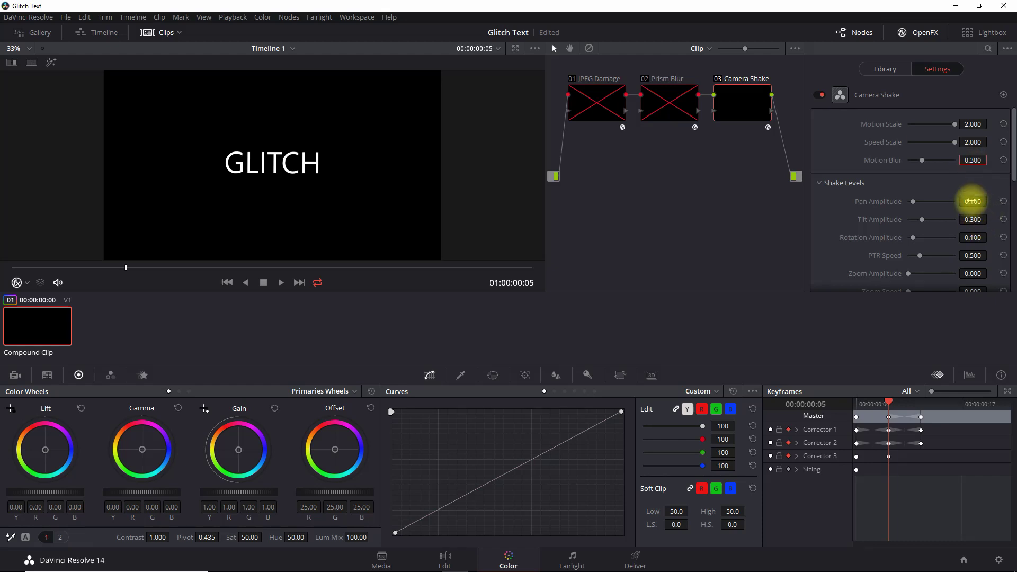
pyautogui.write('1')
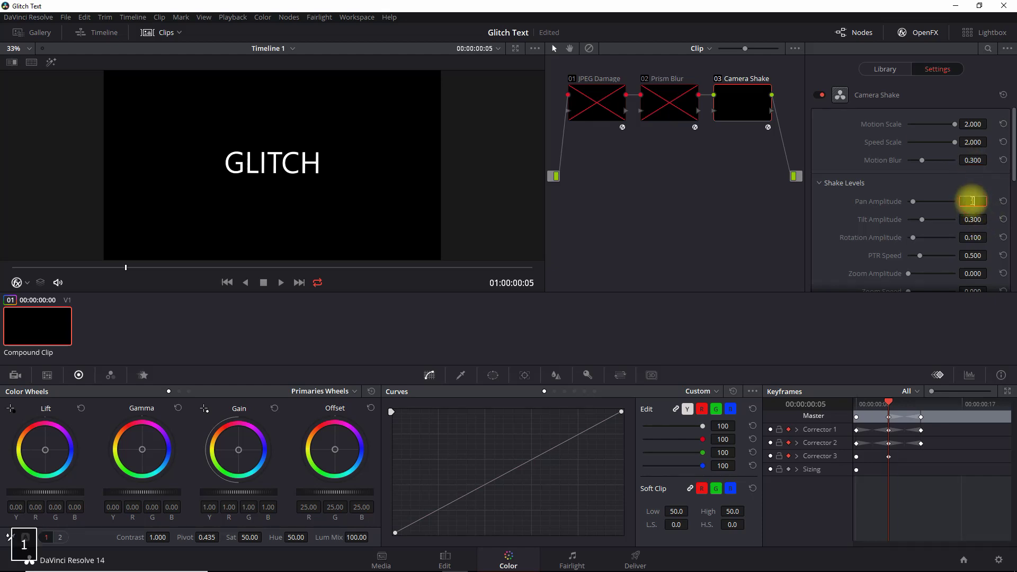
pyautogui.press('Return')
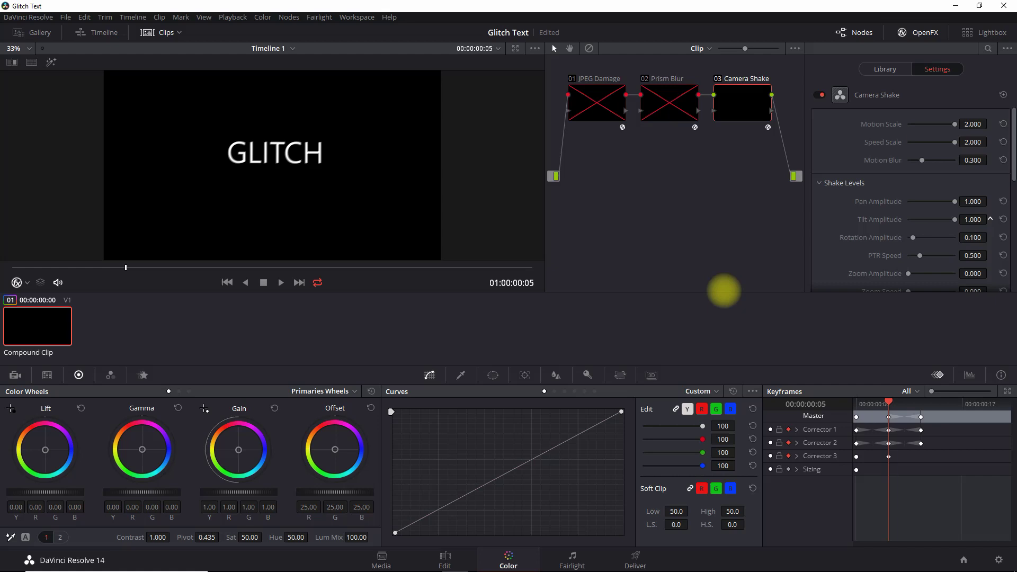
# - Set Tilt Amplitude and Zoom Amplitude to 1.000 and raise Zoom Speed to 2.000
pyautogui.click(969, 218)
pyautogui.write('1')
pyautogui.press('Return')
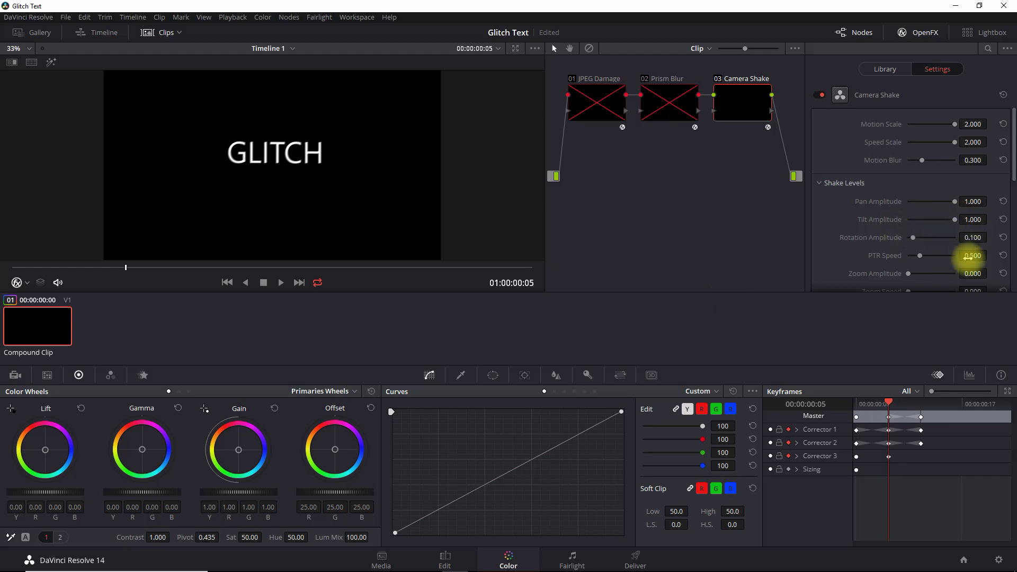
pyautogui.scroll(-2, 969, 249)
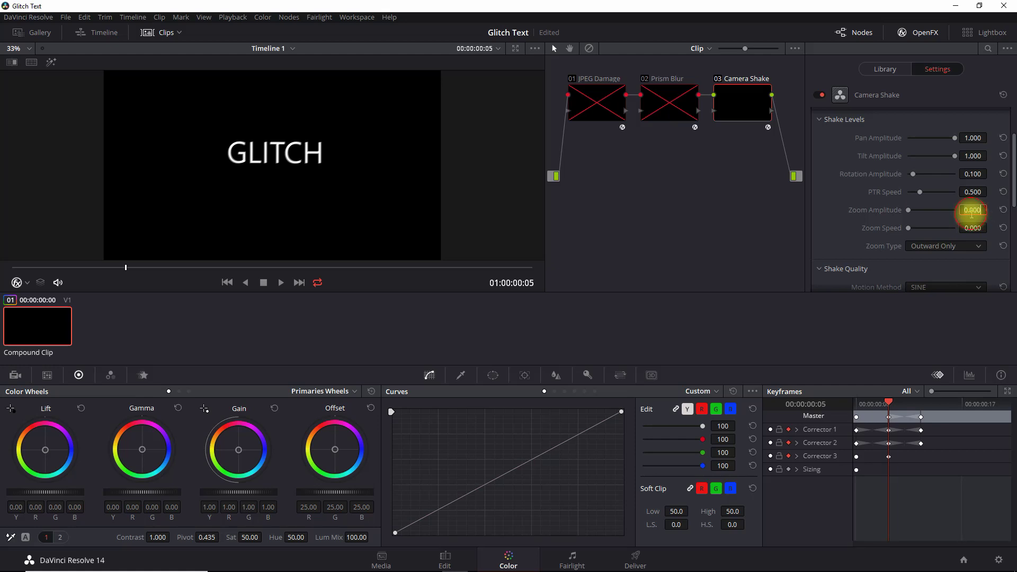
pyautogui.write('1')
pyautogui.press('Return')
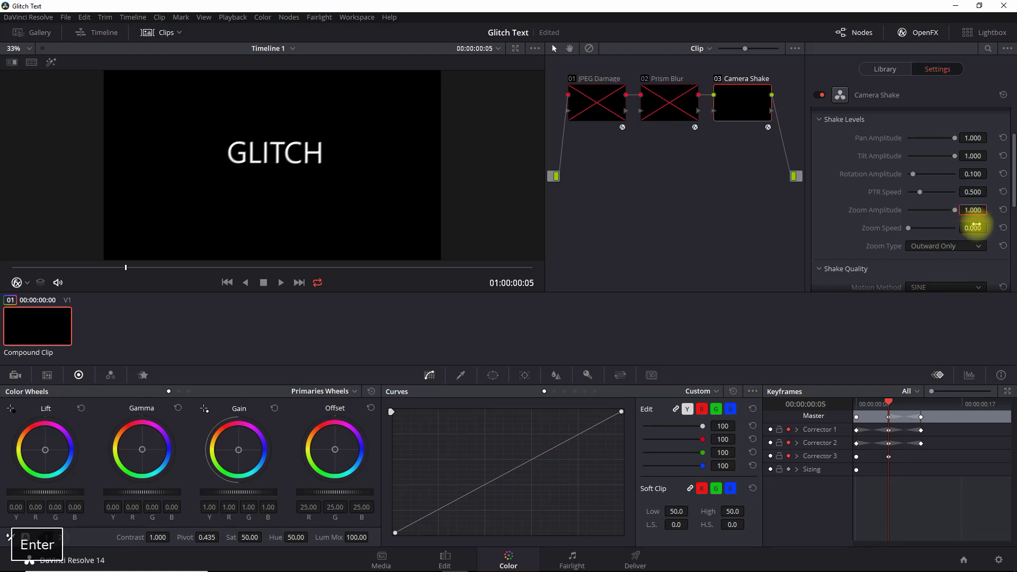
pyautogui.moveTo(974, 228); pyautogui.dragTo(995, 229)
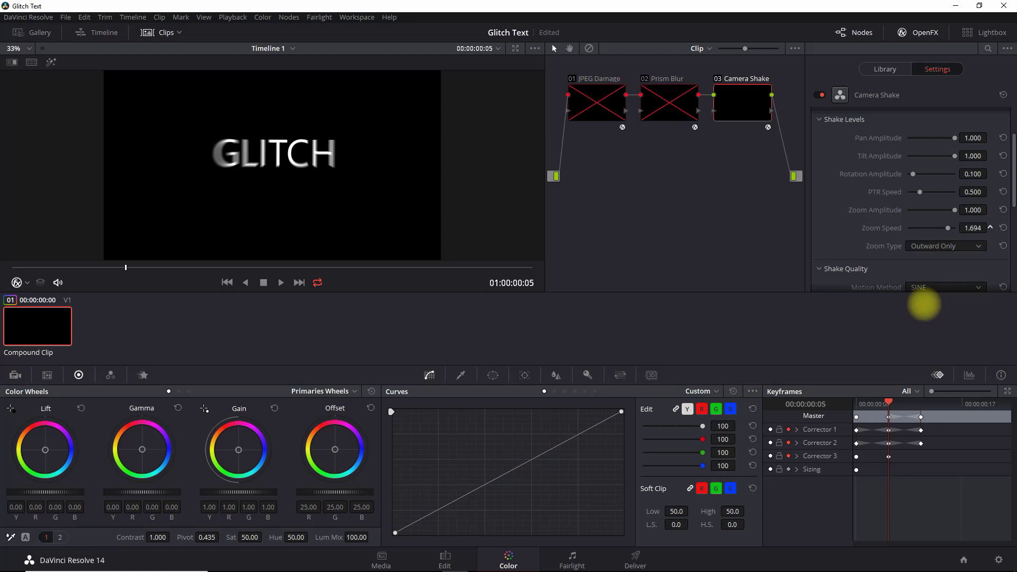
# - Set the Camera Shake Zoom Type to Outward and Inward
pyautogui.click(933, 247)
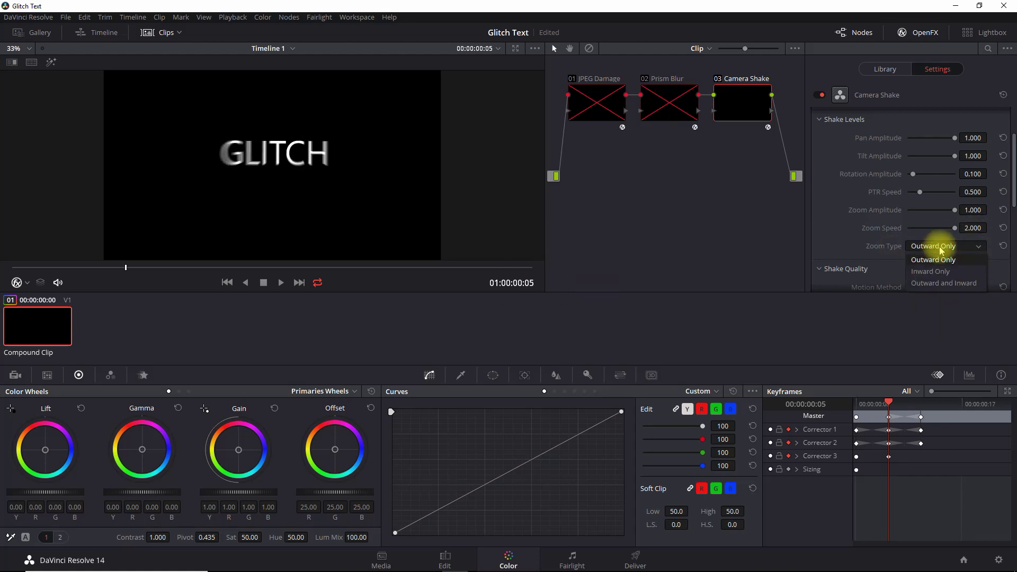
pyautogui.click(943, 284)
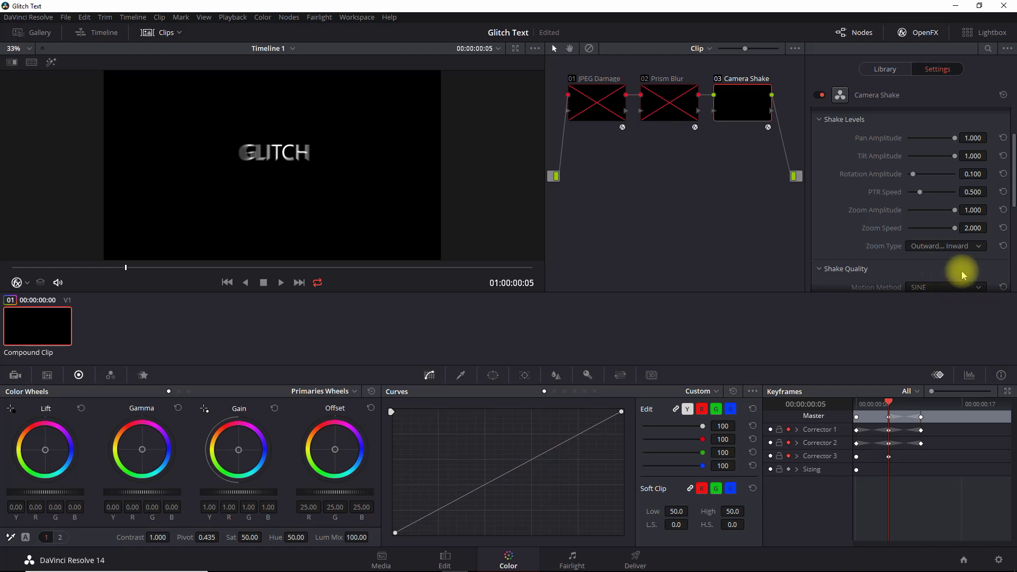
pyautogui.scroll(-2, 960, 270)
pyautogui.scroll(-2, 962, 270)
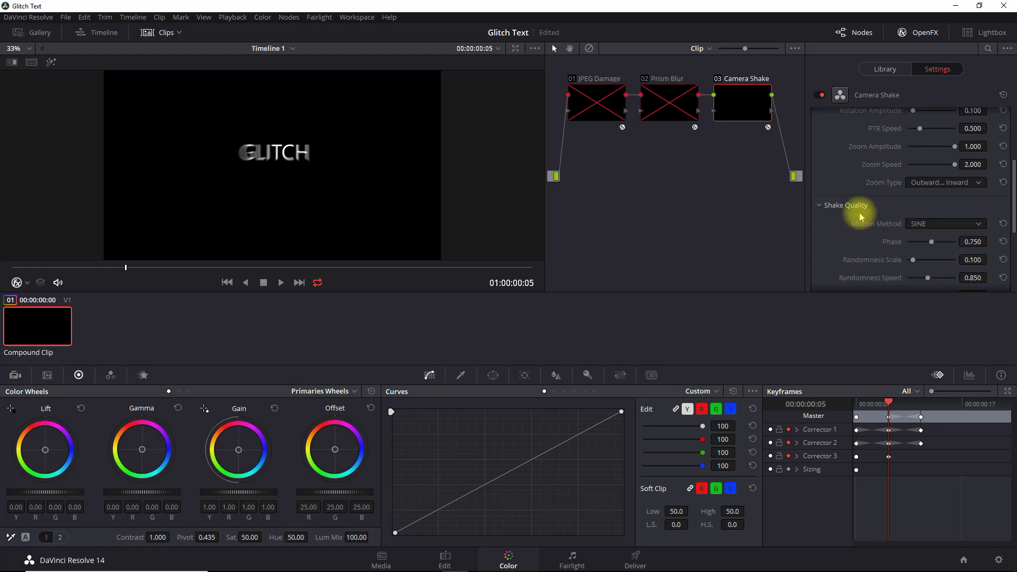
pyautogui.scroll(-4, 861, 217)
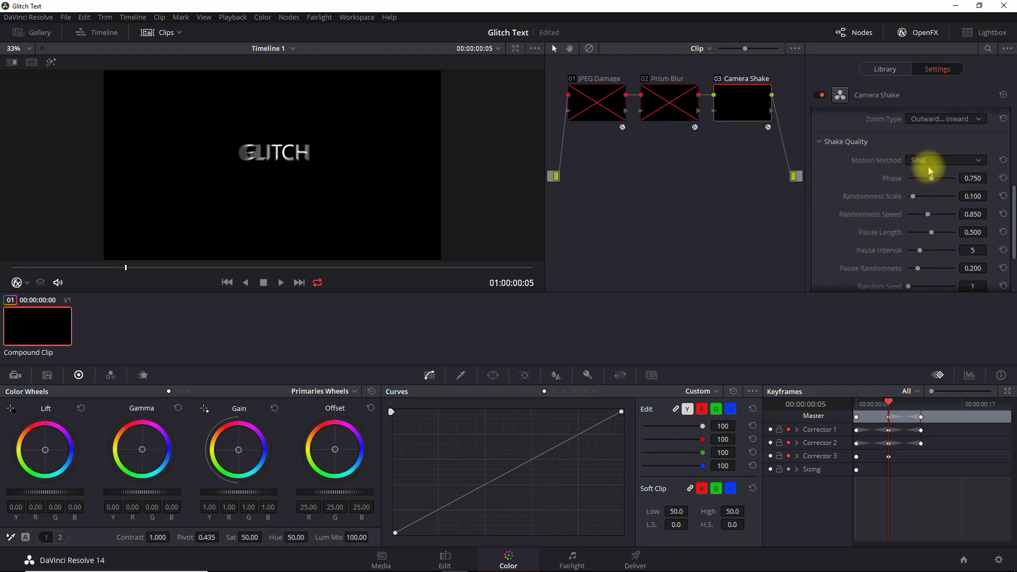
# - Change the Camera Shake Motion Method from SINE to Rectified SINE
pyautogui.click(919, 163)
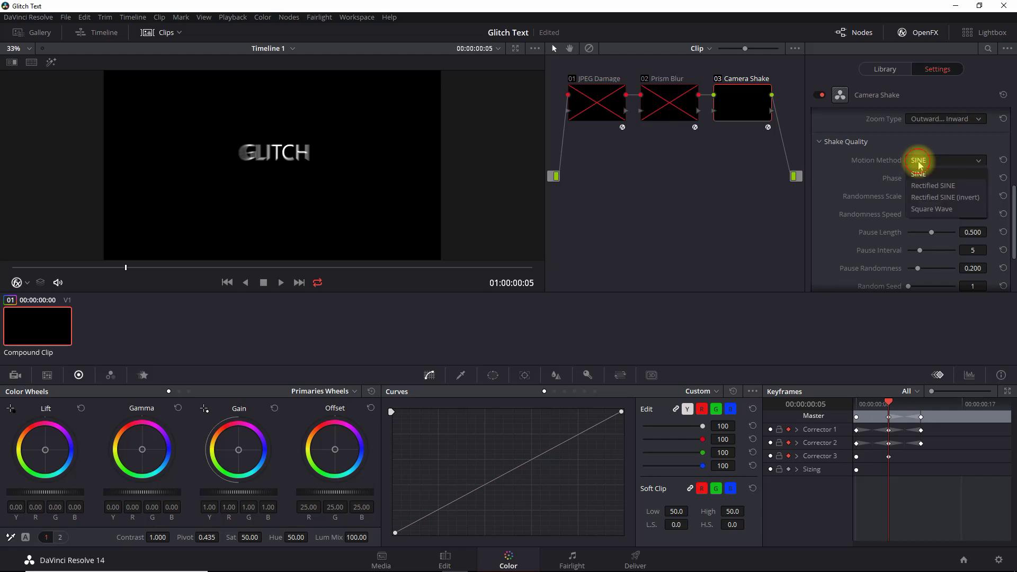
pyautogui.click(933, 186)
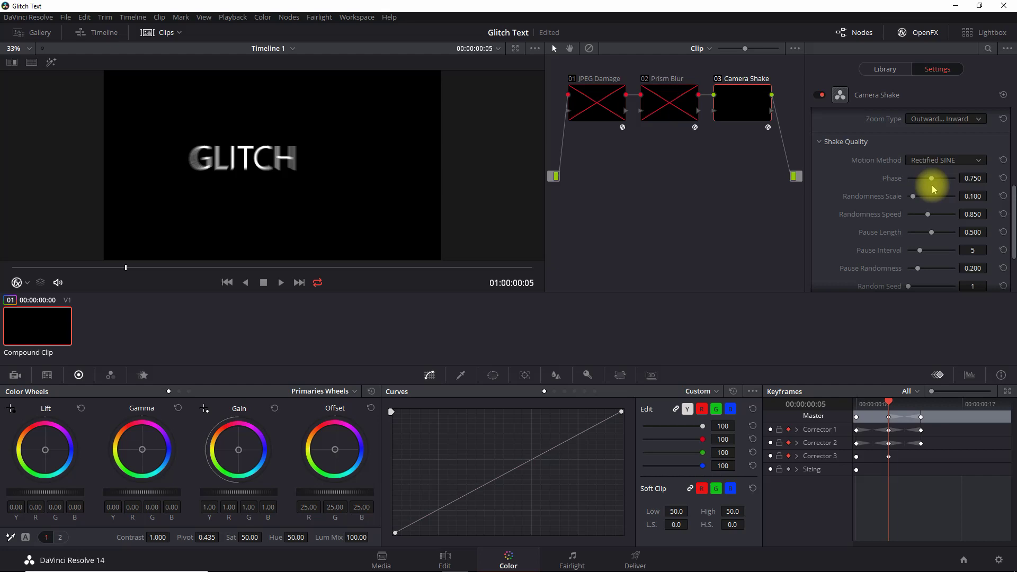
pyautogui.scroll(-3, 932, 186)
pyautogui.scroll(5, 932, 186)
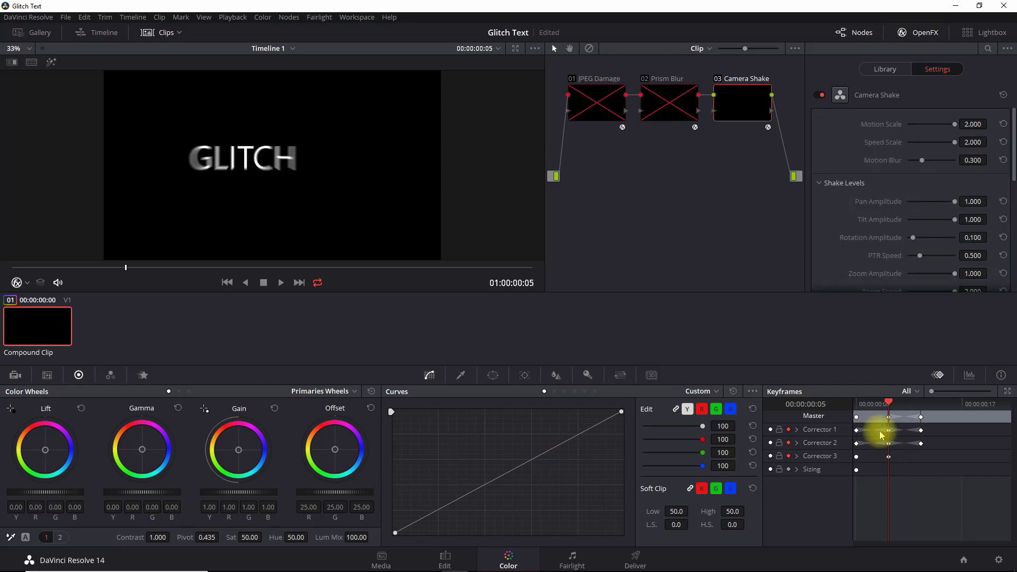
# - Keyframe Motion Scale and Speed Scale to zero at frame 0, and Motion Scale to zero at frame 10
pyautogui.click(856, 404)
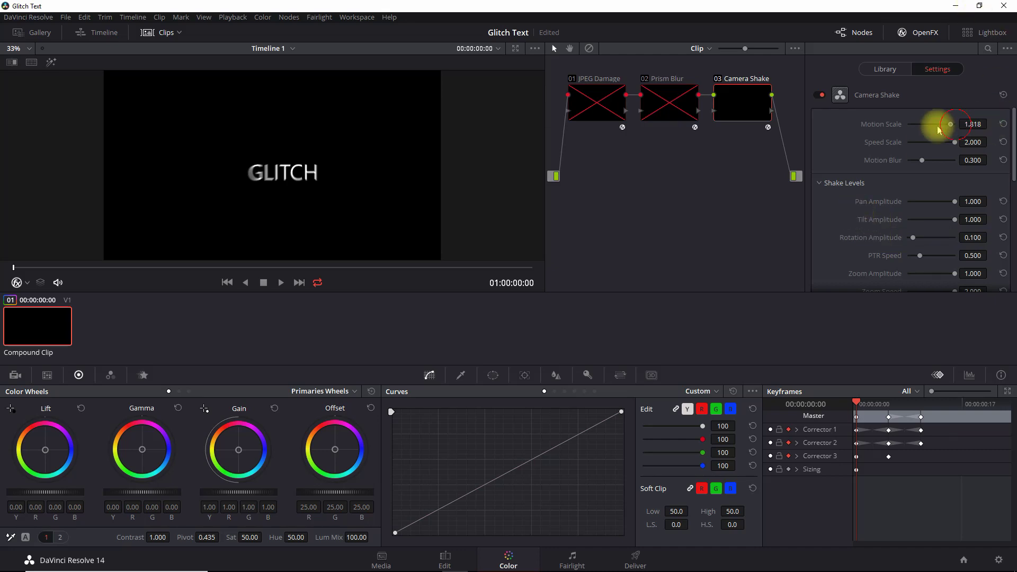
pyautogui.moveTo(937, 130); pyautogui.dragTo(845, 137)
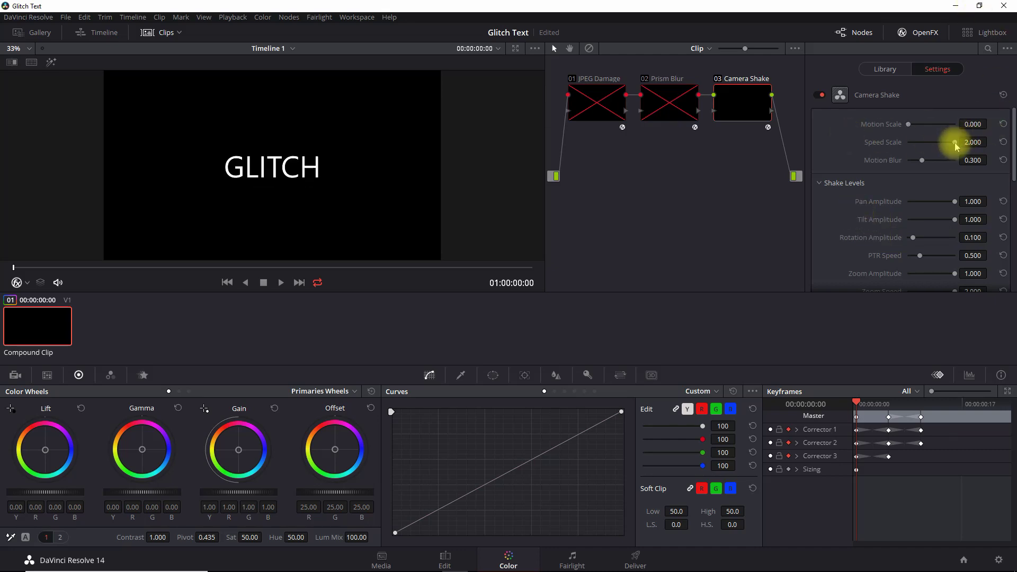
pyautogui.moveTo(955, 145); pyautogui.dragTo(846, 153)
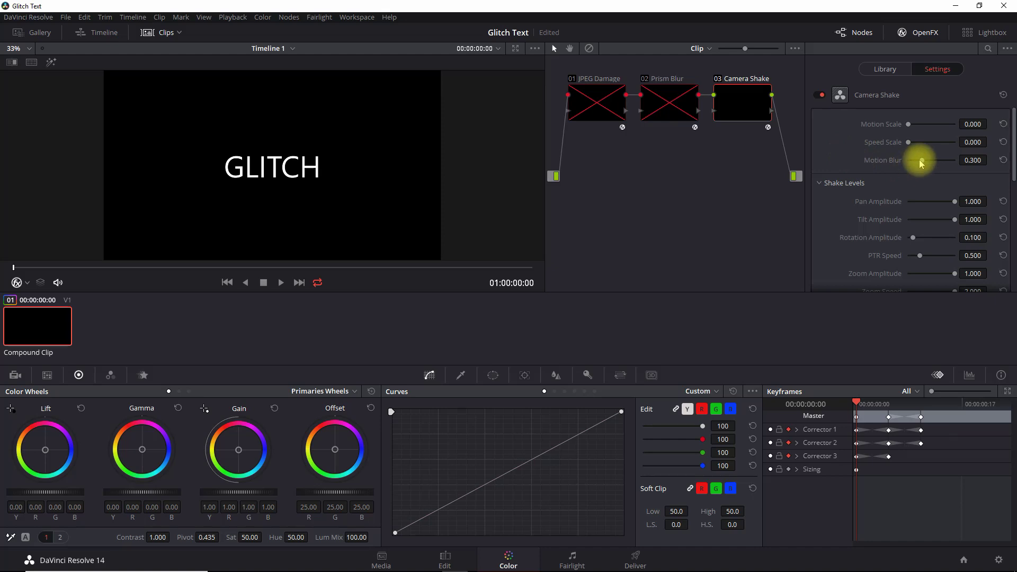
pyautogui.click(922, 405)
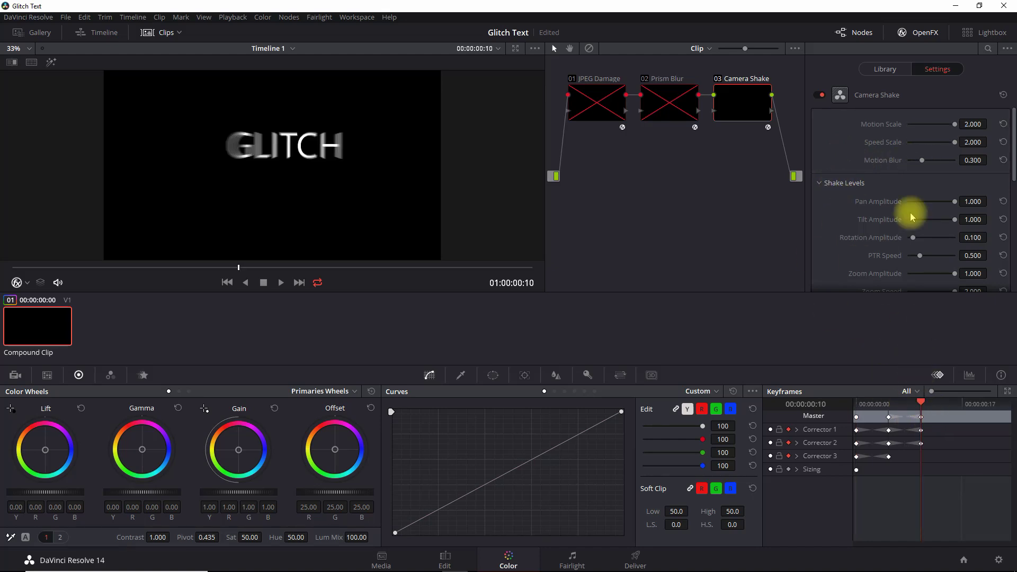
pyautogui.moveTo(957, 128); pyautogui.dragTo(894, 149)
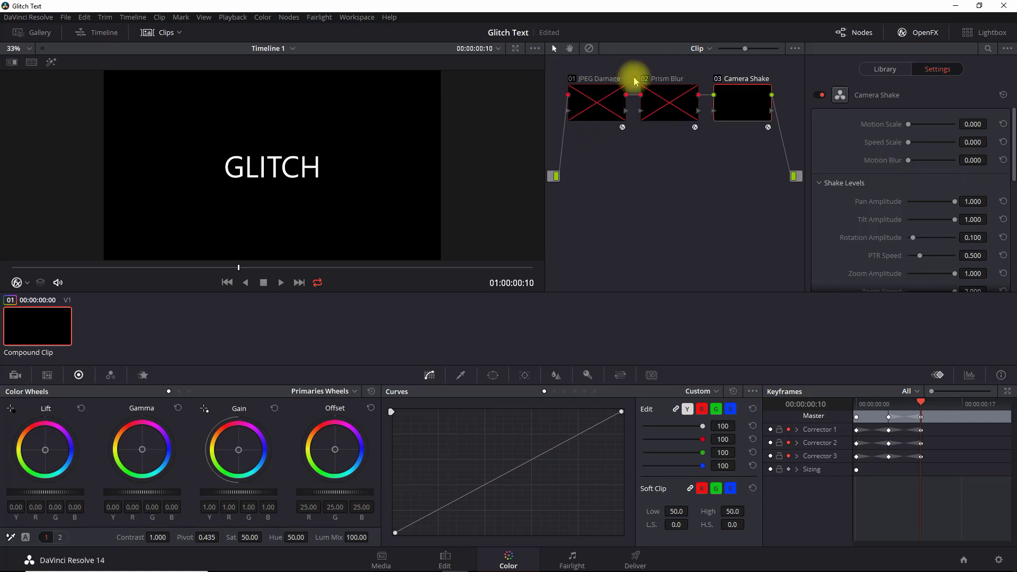
# - Preview the shake, then enable the JPEG Damage node and preview again
pyautogui.click(281, 284)
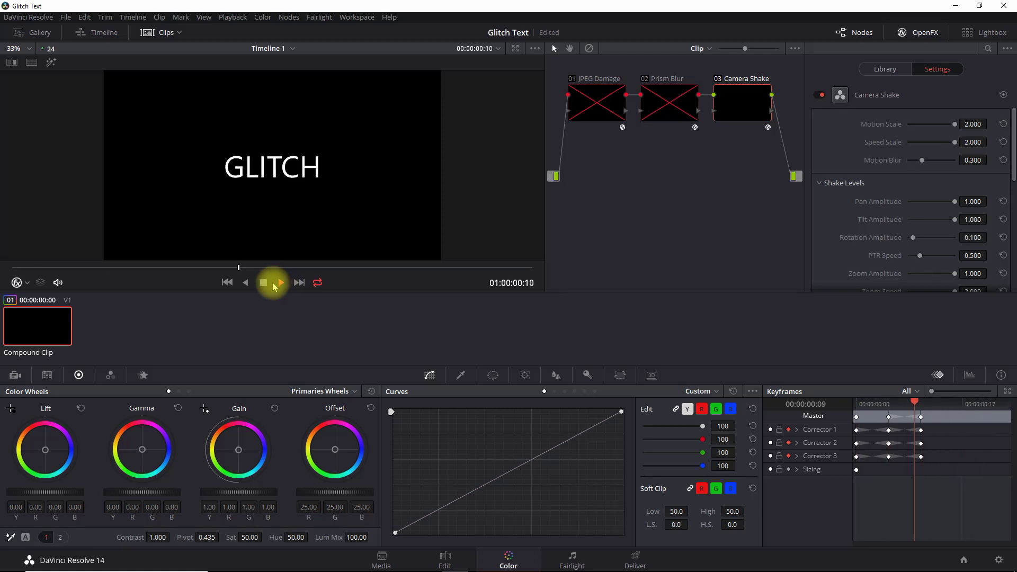
pyautogui.click(264, 283)
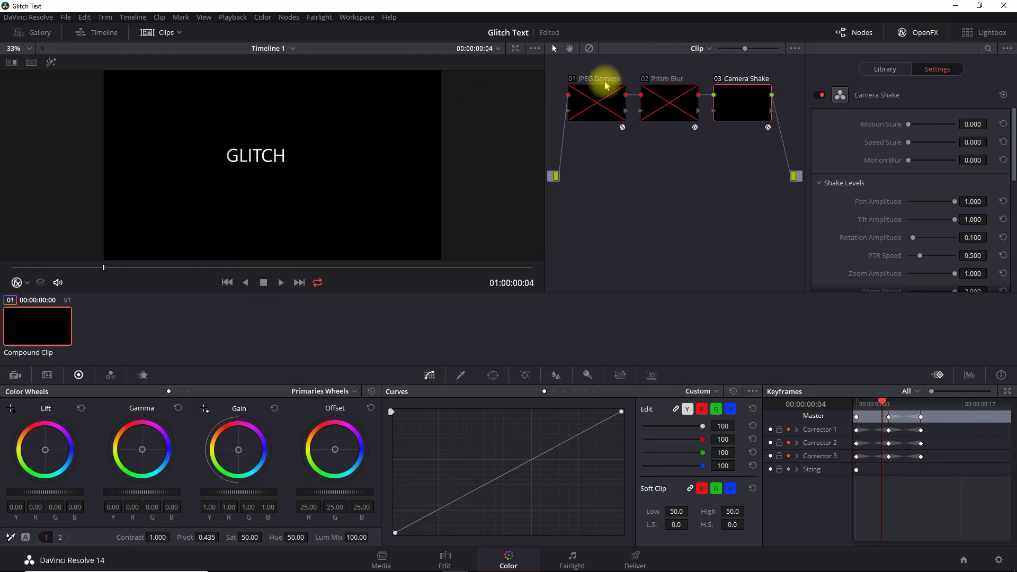
pyautogui.click(572, 78)
pyautogui.click(281, 282)
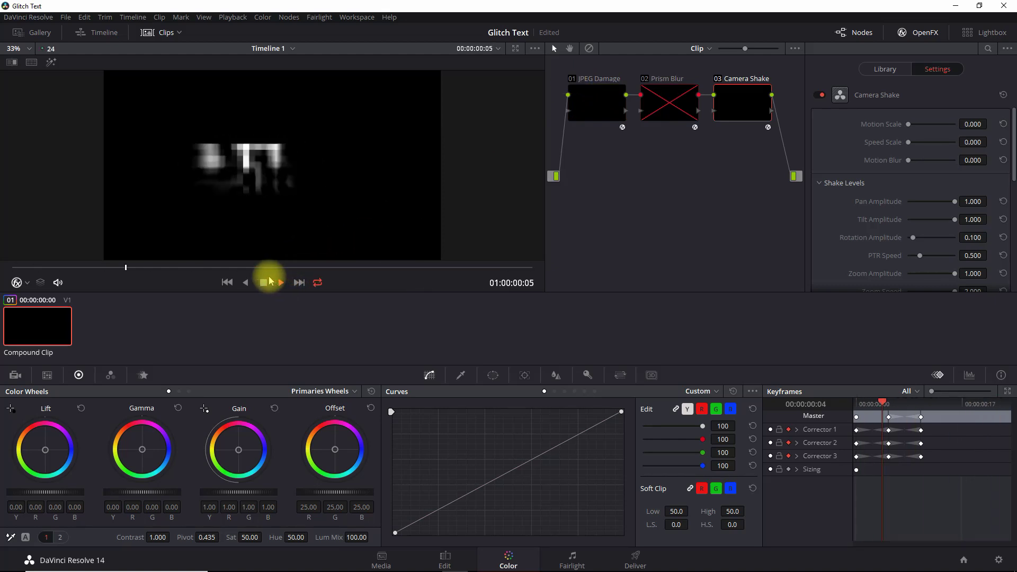
pyautogui.click(263, 283)
# - Enable the Prism Blur node and preview the title with all three effects
pyautogui.click(670, 74)
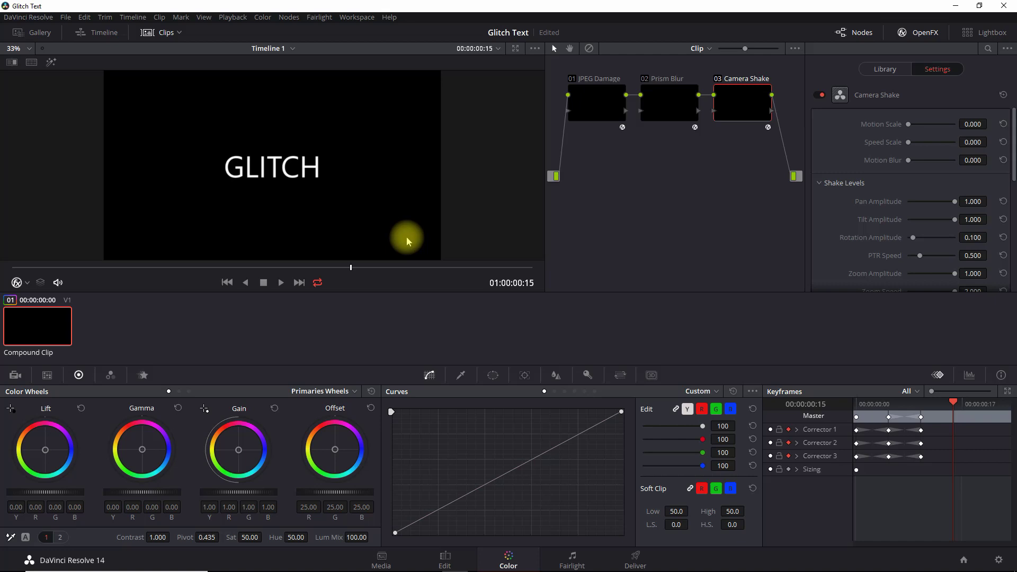
pyautogui.click(281, 282)
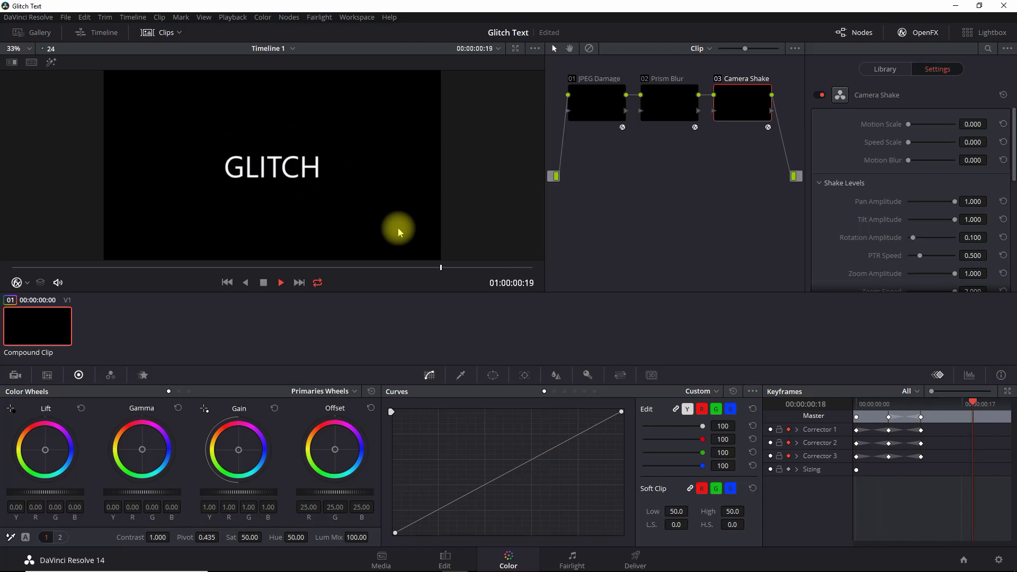
pyautogui.click(265, 283)
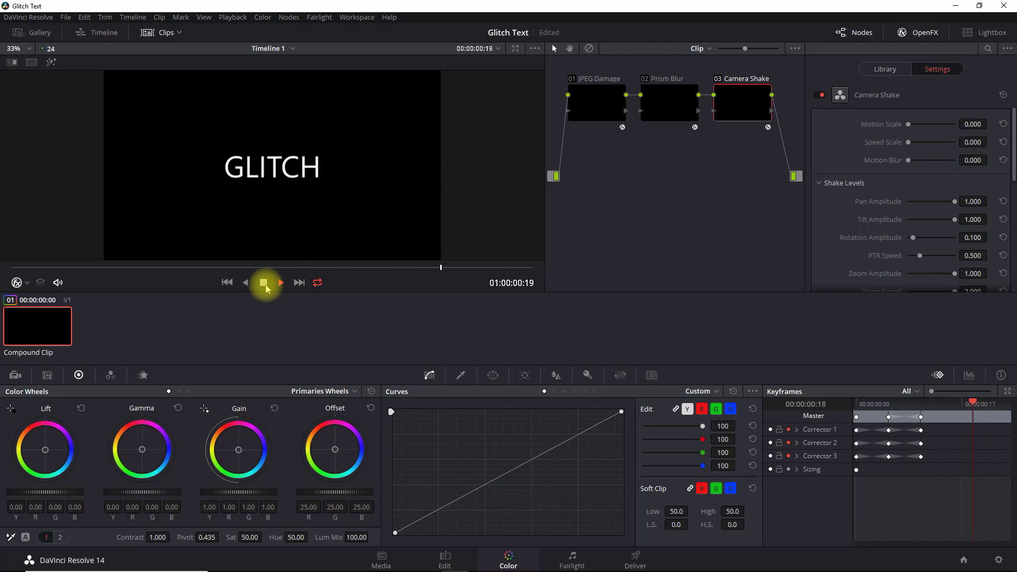
# - On the Edit page, place sound clip 16 from the Media Pool onto Audio 1, then return to Color
pyautogui.click(445, 559)
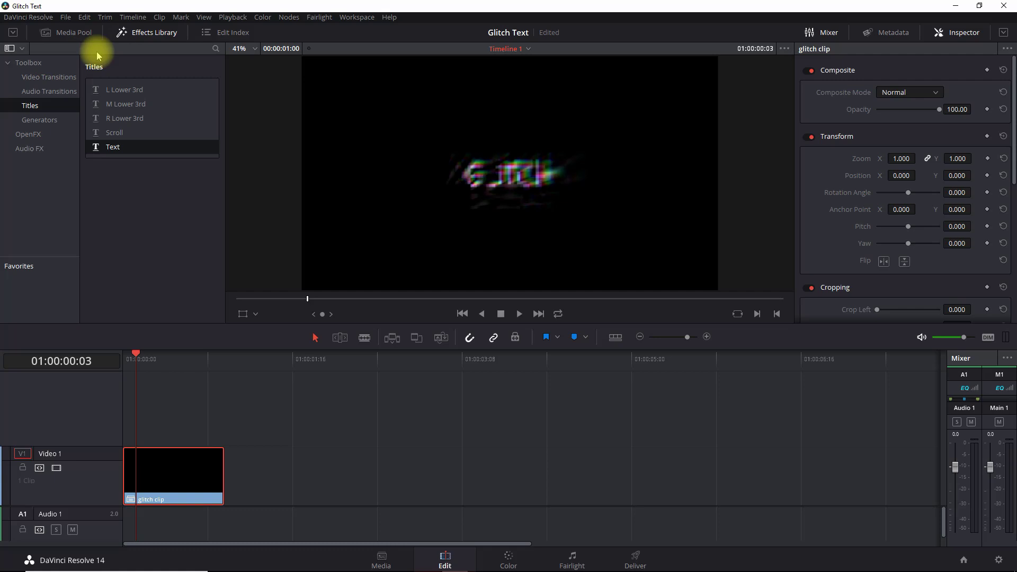
pyautogui.click(68, 34)
pyautogui.moveTo(177, 73); pyautogui.dragTo(118, 524)
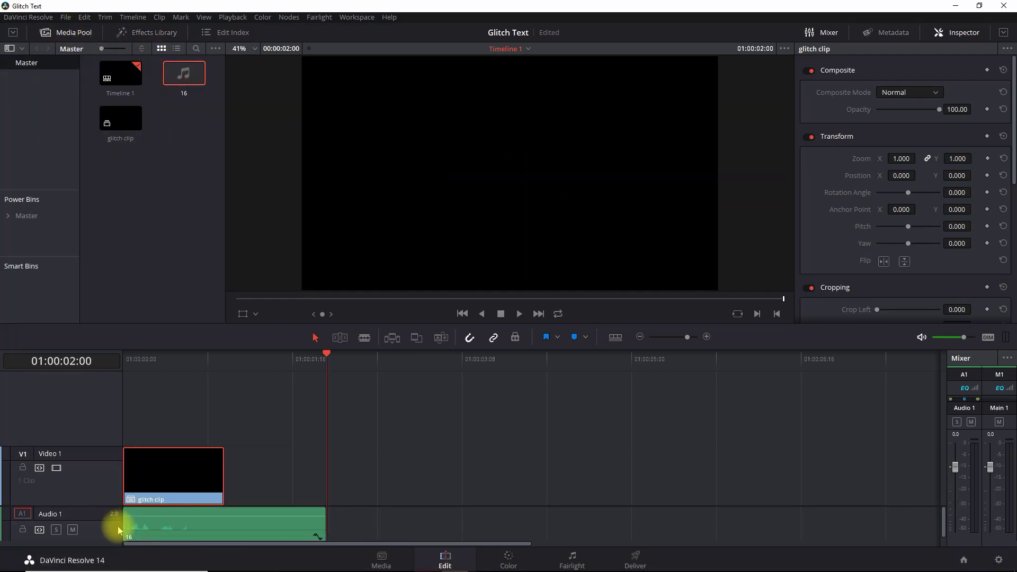
pyautogui.click(129, 359)
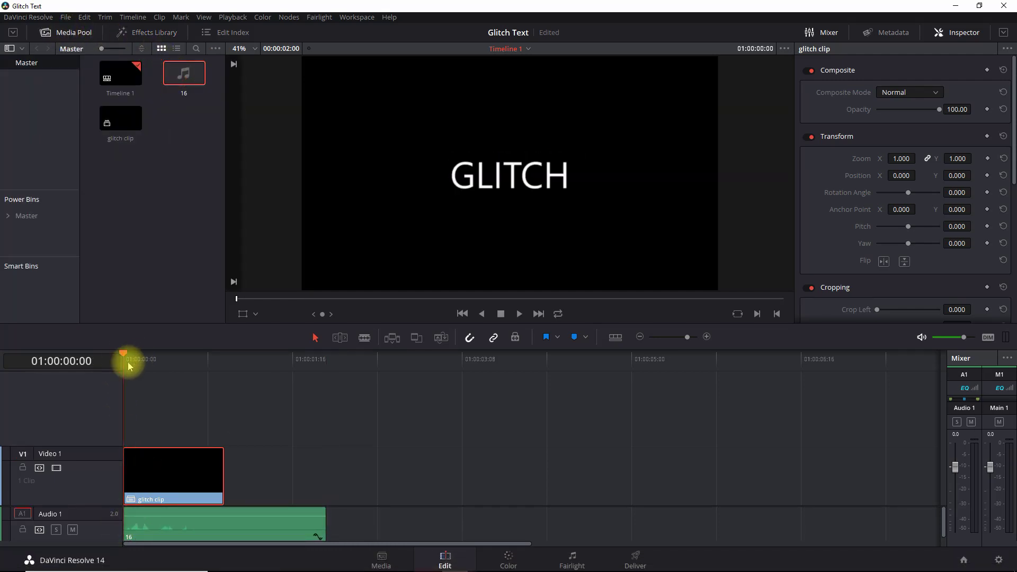
pyautogui.click(518, 560)
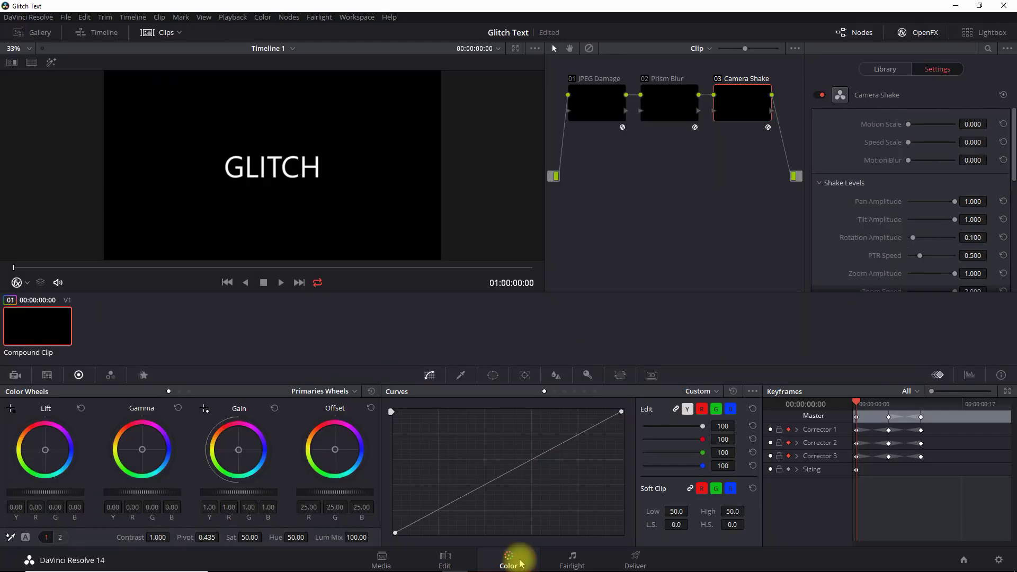
pyautogui.click(281, 284)
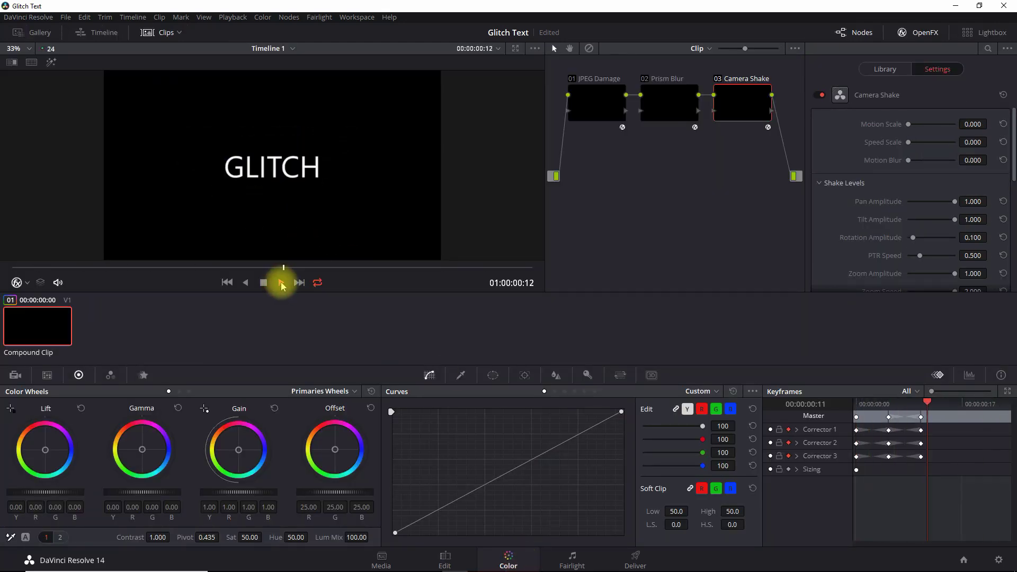